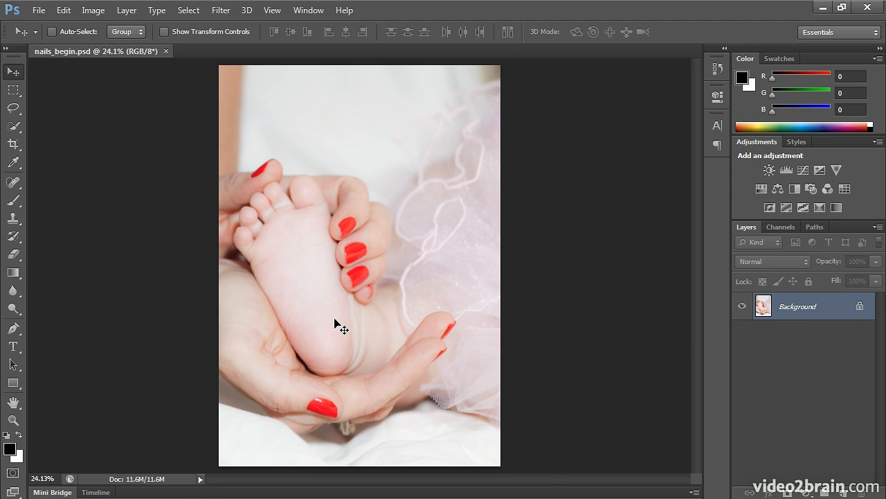
- Clone red polish over the upper-left edge of the middle nail in the group of three, using a 9 px Clone Stamp brush
{"action": "key", "text": "ctrl+plus"}
{"action": "key", "text": "ctrl+plus"}
{"action": "key", "text": "ctrl+plus"}
{"action": "key", "text": "ctrl+plus"}
{"action": "key", "text": "ctrl+plus"}
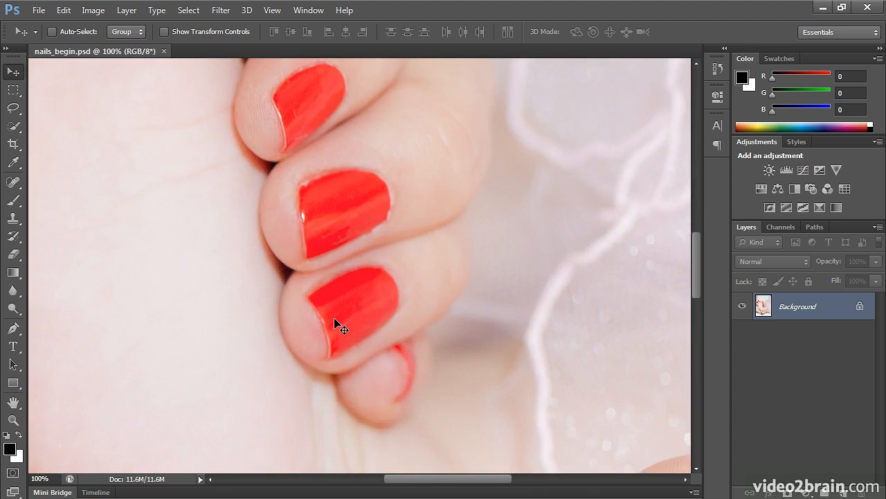
{"action": "key", "text": "ctrl+plus"}
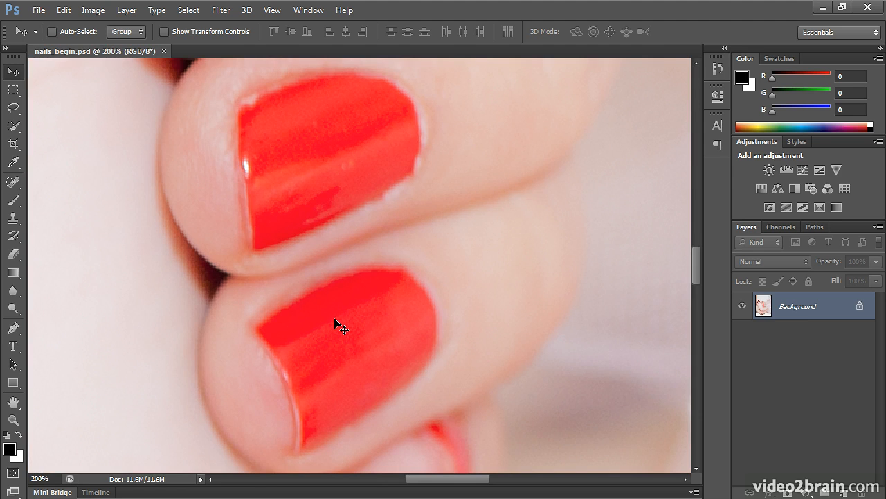
{"action": "key", "text": "s"}
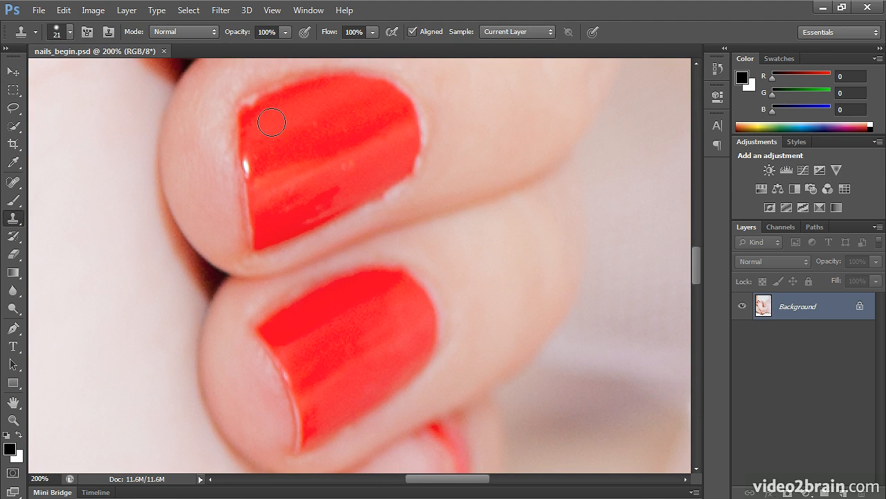
{"action": "key", "text": "bracketleft"}
{"action": "key", "text": "bracketleft"}
{"action": "key", "text": "bracketleft"}
{"action": "left_click", "coordinate": [252, 116], "text": "alt"}
{"action": "left_click_drag", "start_coordinate": [253, 107], "coordinate": [292, 93]}
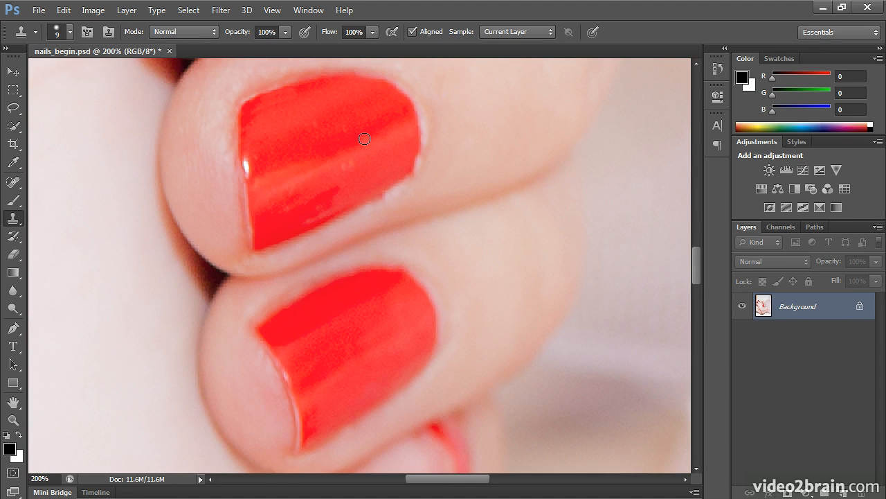
- Clone polish from inside the same nail over its uneven right and lower edges
{"action": "left_click", "coordinate": [407, 121], "text": "alt"}
{"action": "mouse_move", "coordinate": [416, 119]}
{"action": "left_mouse_down"}
{"action": "mouse_move", "coordinate": [411, 162]}
{"action": "mouse_move", "coordinate": [370, 194]}
{"action": "left_mouse_up"}
{"action": "left_click_drag", "start_coordinate": [492, 308], "coordinate": [410, 290]}
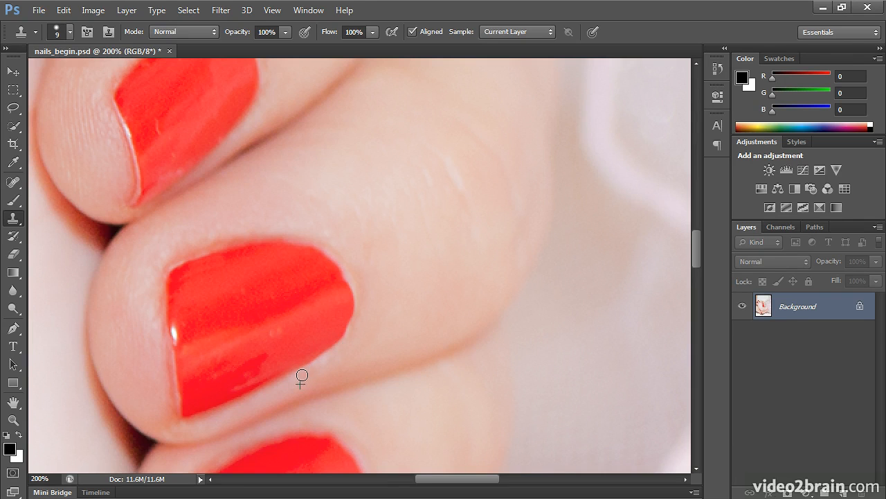
{"action": "left_click_drag", "start_coordinate": [394, 288], "coordinate": [397, 324]}
- Start a Color Range selection by sampling the red polish on the uppermost nail of the group of three
{"action": "key", "text": "ctrl+minus"}
{"action": "key", "text": "ctrl+minus"}
{"action": "key", "text": "ctrl+minus"}
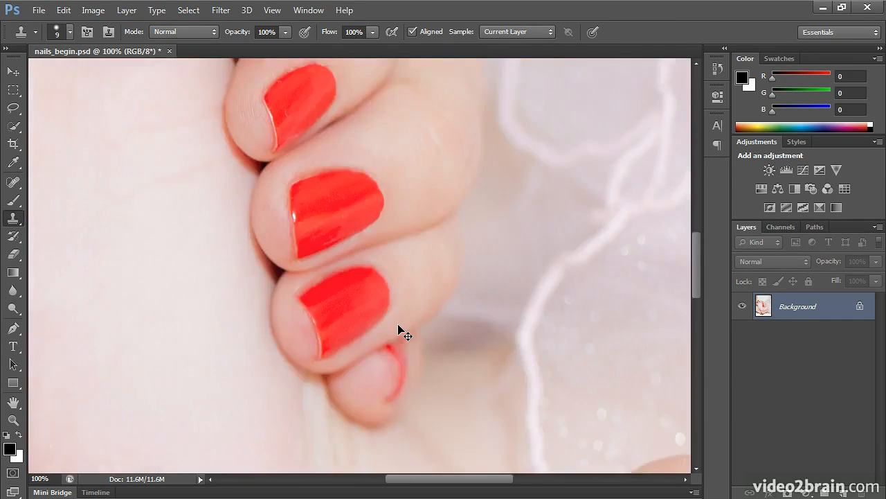
{"action": "key", "text": "ctrl+minus"}
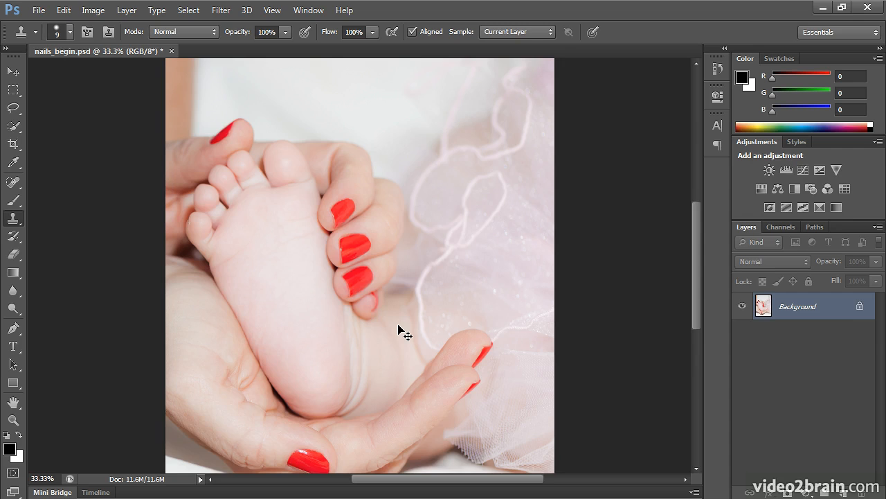
{"action": "key", "text": "ctrl+0"}
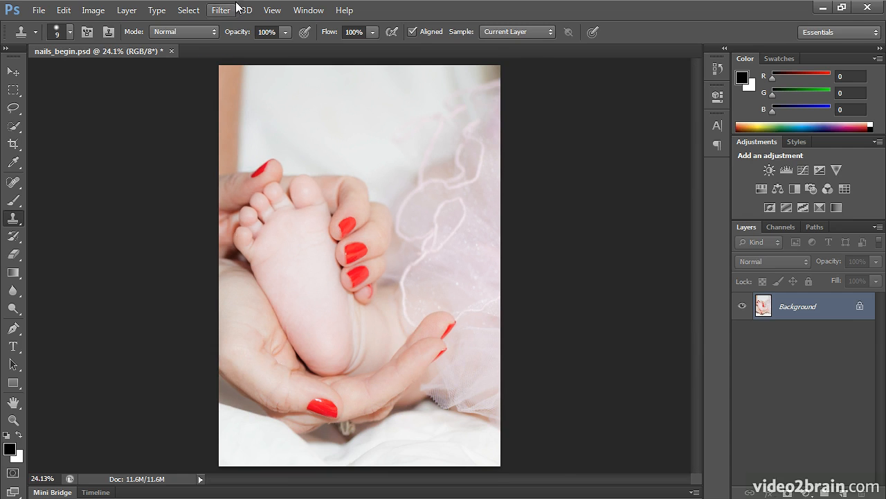
{"action": "left_click", "coordinate": [192, 8]}
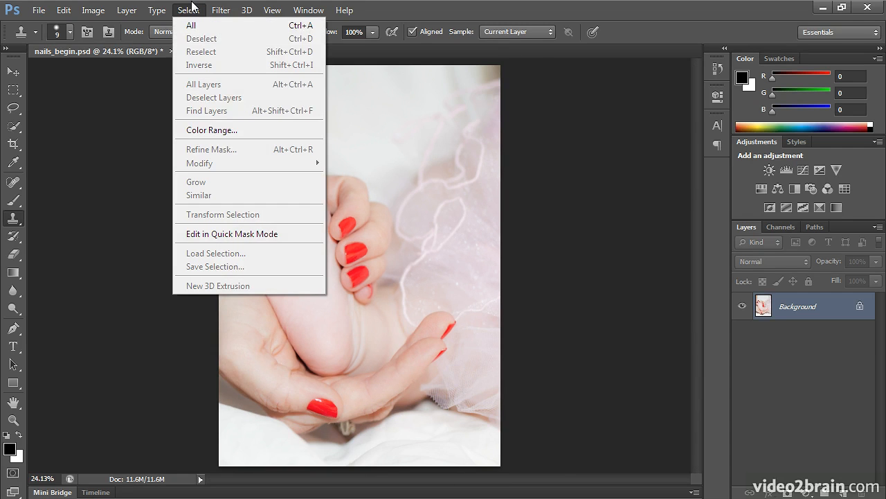
{"action": "left_click", "coordinate": [217, 130]}
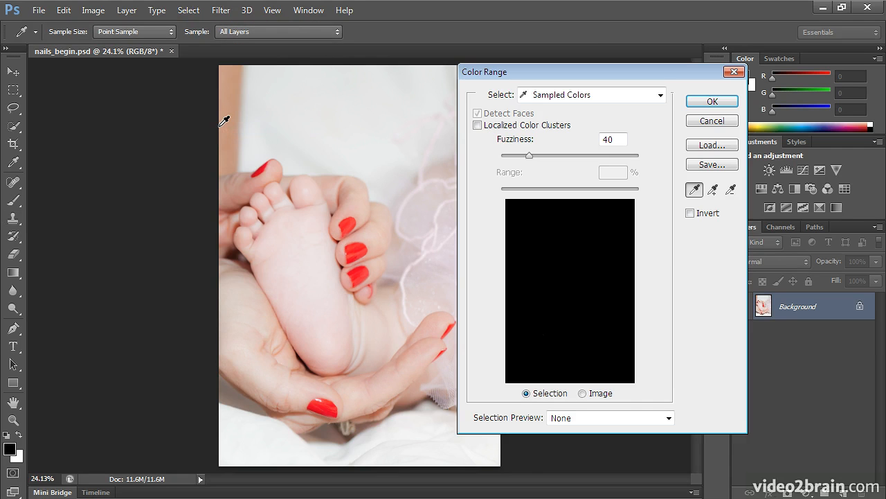
{"action": "left_click", "coordinate": [349, 224]}
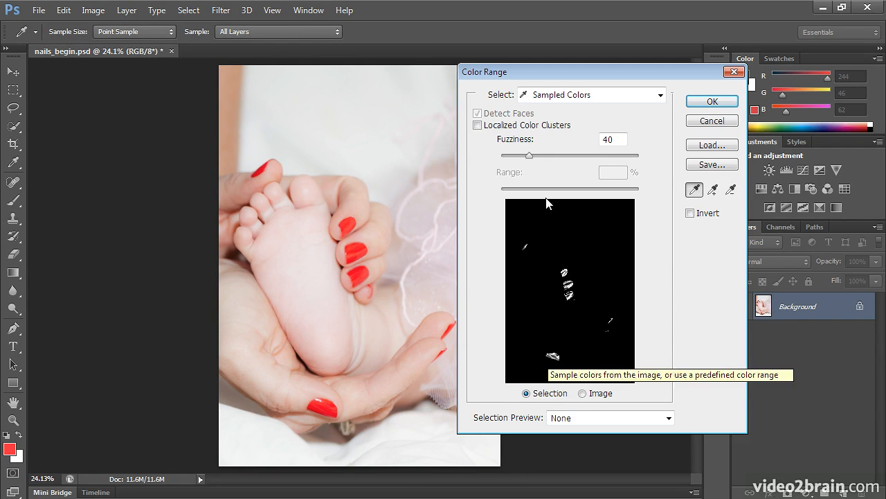
{"action": "mouse_move", "coordinate": [530, 155]}
{"action": "left_mouse_down"}
{"action": "mouse_move", "coordinate": [551, 159]}
{"action": "mouse_move", "coordinate": [530, 161]}
{"action": "left_mouse_up"}
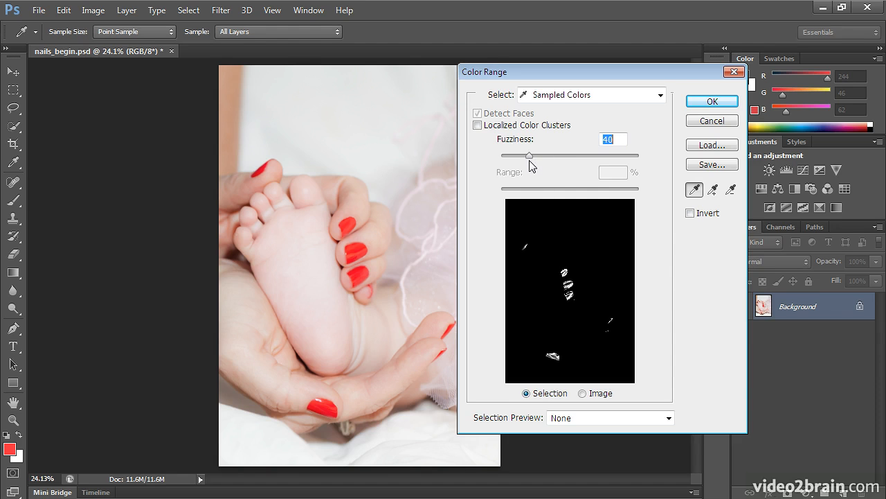
- Add two more red tones from the middle nail to the color range, set Fuzziness to 55 and create the selection
{"action": "left_click", "coordinate": [715, 192]}
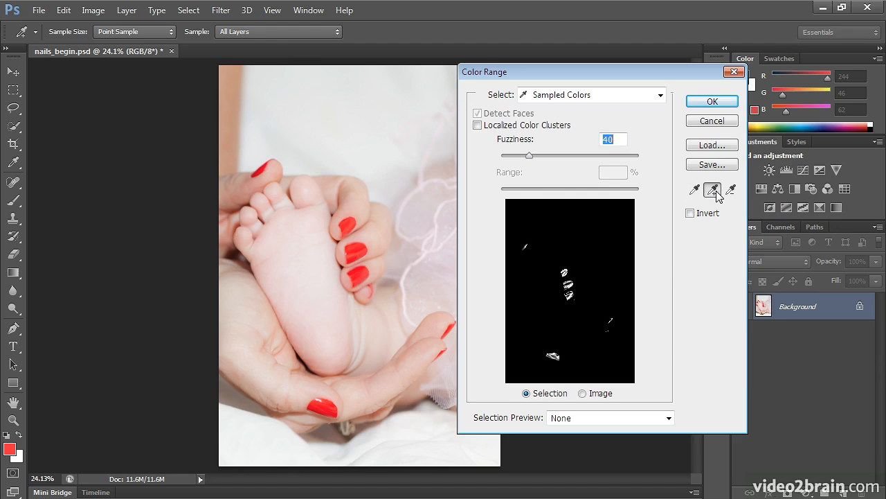
{"action": "left_click", "coordinate": [355, 253]}
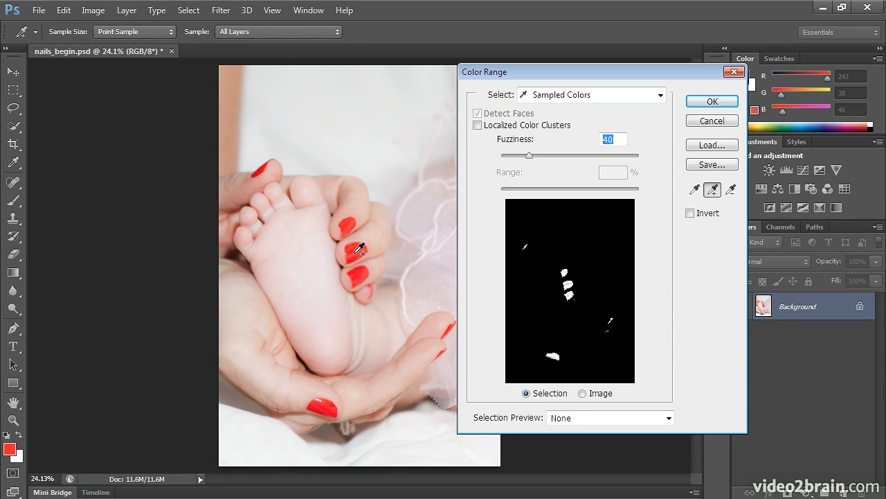
{"action": "left_click", "coordinate": [349, 257]}
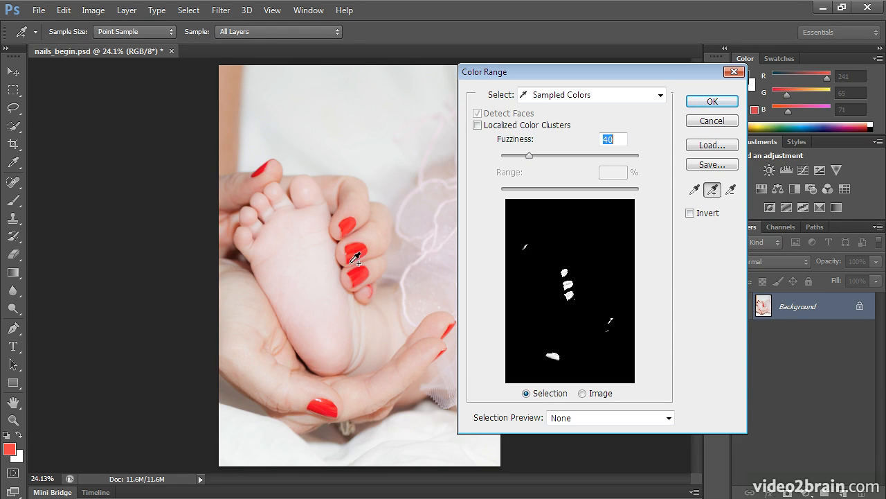
{"action": "left_click_drag", "start_coordinate": [530, 161], "coordinate": [540, 160]}
{"action": "left_click_drag", "start_coordinate": [565, 72], "coordinate": [649, 84]}
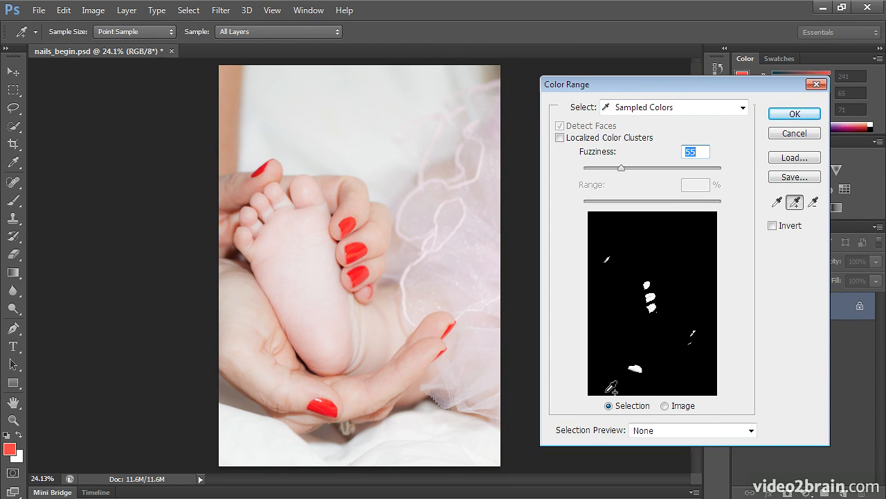
{"action": "left_click", "coordinate": [796, 114]}
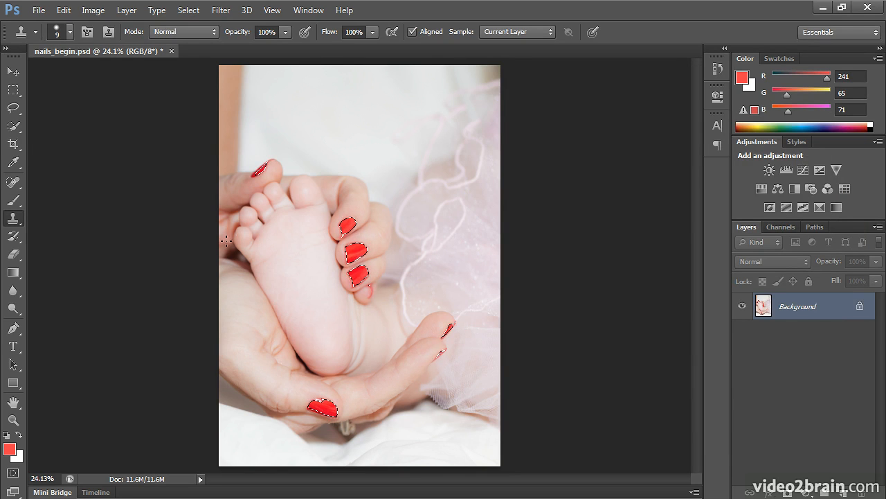
- Add the little finger's polish edge and the uppermost nail's lower tip to the selection with Quick Selection, reducing the brush to 6 px
{"action": "left_click", "coordinate": [13, 126]}
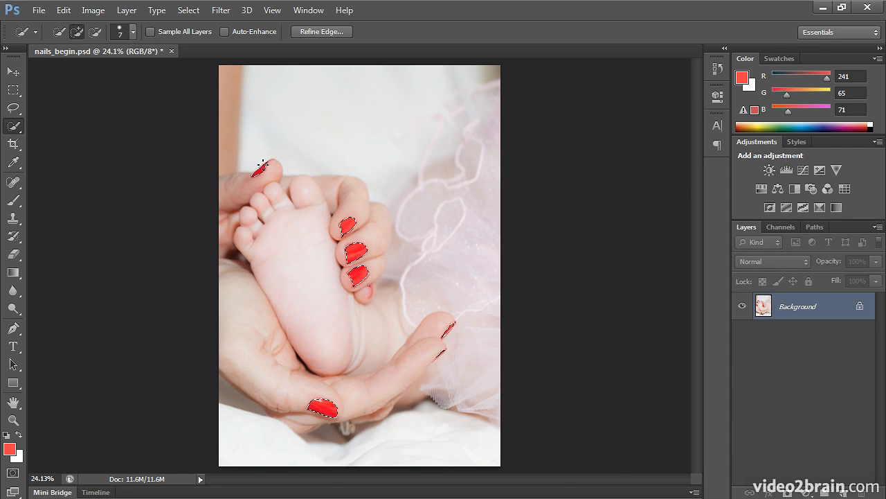
{"action": "scroll", "coordinate": [263, 167], "scroll_direction": "up", "scroll_amount": 5}
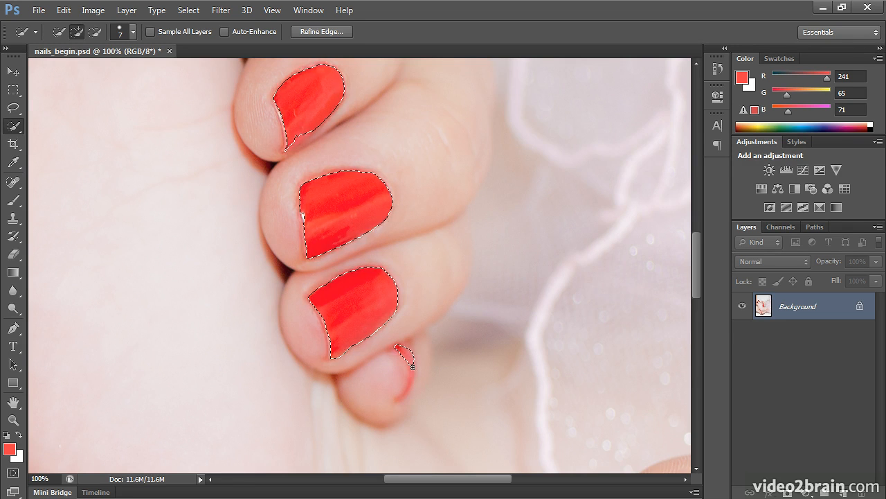
{"action": "left_click_drag", "start_coordinate": [412, 366], "coordinate": [413, 370]}
{"action": "key", "text": "bracketright"}
{"action": "key", "text": "bracketright"}
{"action": "key", "text": "bracketleft"}
{"action": "key", "text": "bracketleft"}
{"action": "key", "text": "bracketleft"}
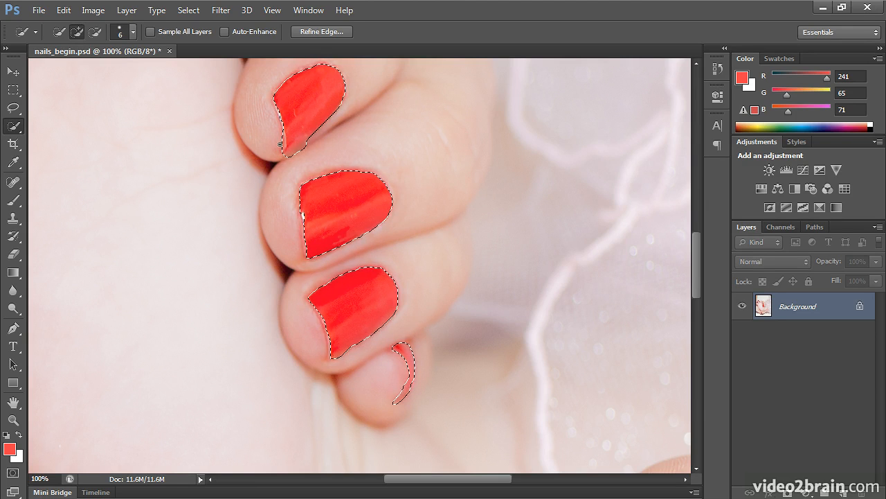
- Subtract the skin around the uppermost nail's lower tip from the selection and check the nail beside the baby's toes
{"action": "key", "text": "alt"}
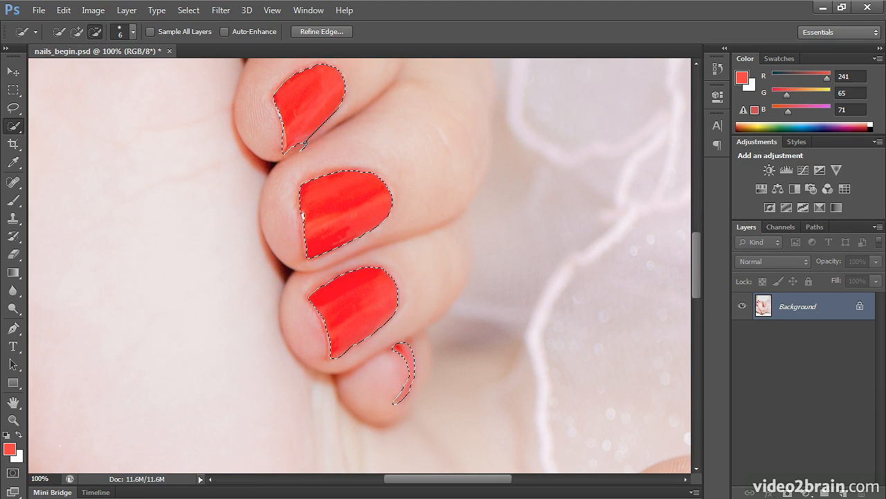
{"action": "left_click_drag", "start_coordinate": [312, 138], "coordinate": [301, 149]}
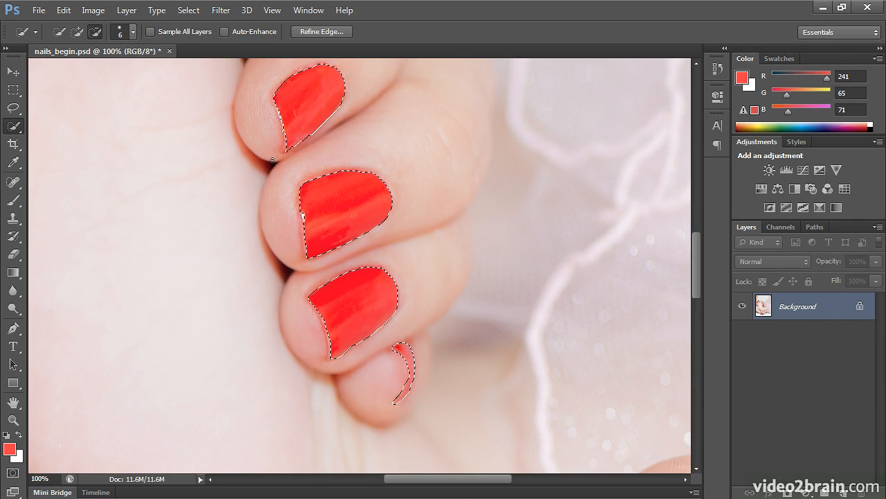
{"action": "key", "text": "space"}
{"action": "left_click_drag", "start_coordinate": [339, 126], "coordinate": [509, 360]}
{"action": "left_click_drag", "start_coordinate": [372, 233], "coordinate": [414, 331]}
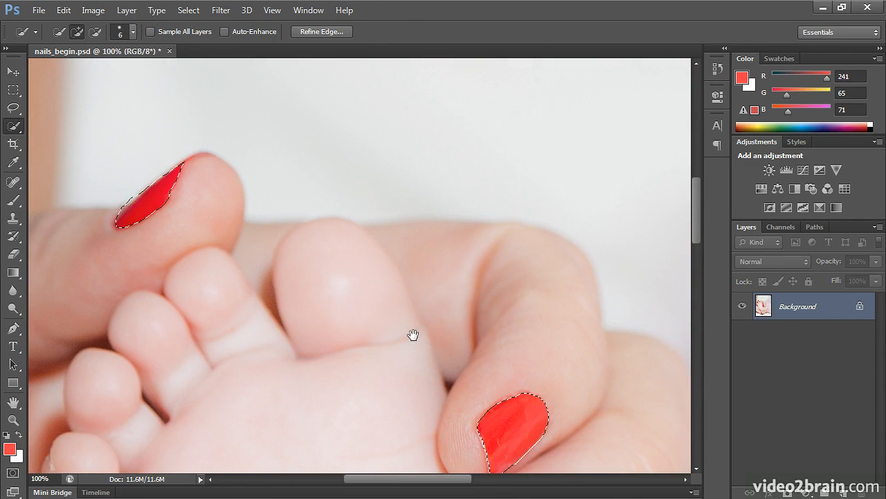
{"action": "key", "text": "alt"}
{"action": "key", "text": "alt"}
- Refine the edge of the nail selection with Smooth 27, Contrast 21% and Feather 3.1 px
{"action": "key", "text": "ctrl+0"}
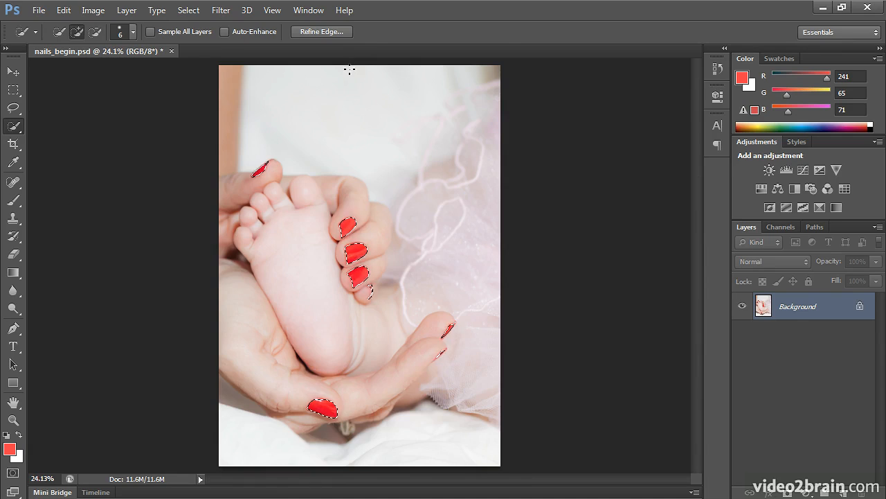
{"action": "left_click", "coordinate": [328, 31]}
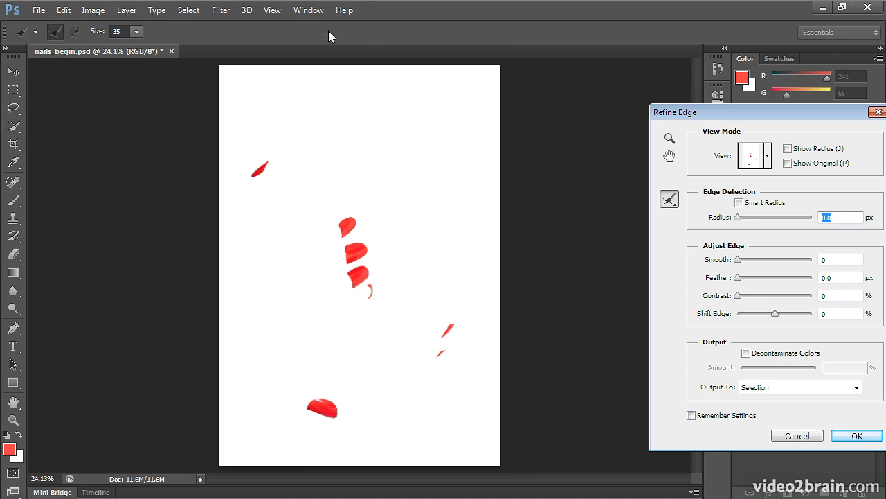
{"action": "left_click", "coordinate": [751, 260]}
{"action": "left_click_drag", "start_coordinate": [752, 260], "coordinate": [758, 258]}
{"action": "left_click", "coordinate": [754, 295]}
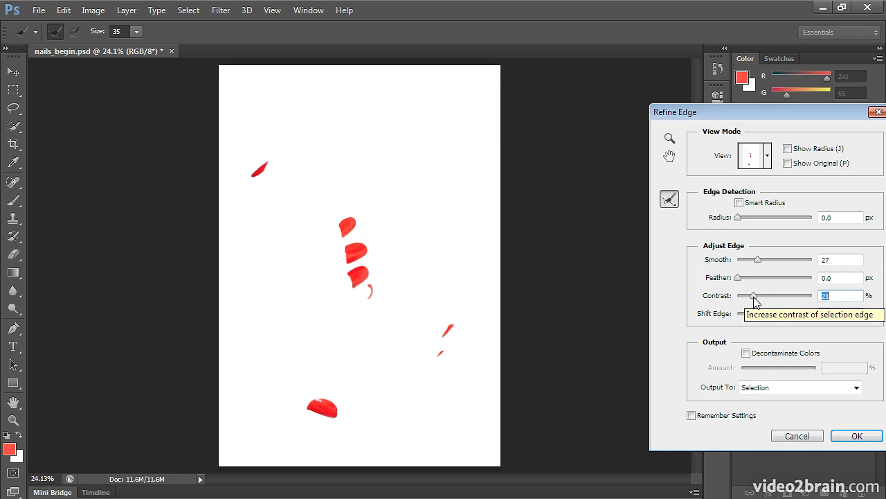
{"action": "left_click_drag", "start_coordinate": [746, 280], "coordinate": [751, 279]}
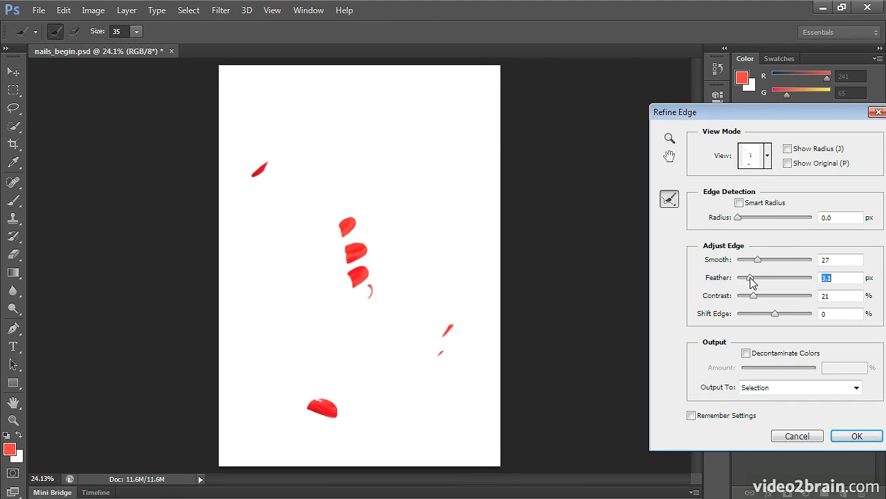
- Compare the refined nail edges with the original selection and apply the refinement
{"action": "key", "text": "ctrl+plus"}
{"action": "key", "text": "ctrl+plus"}
{"action": "key", "text": "ctrl+plus"}
{"action": "key", "text": "ctrl+plus"}
{"action": "key", "text": "ctrl+plus"}
{"action": "key", "text": "ctrl+plus"}
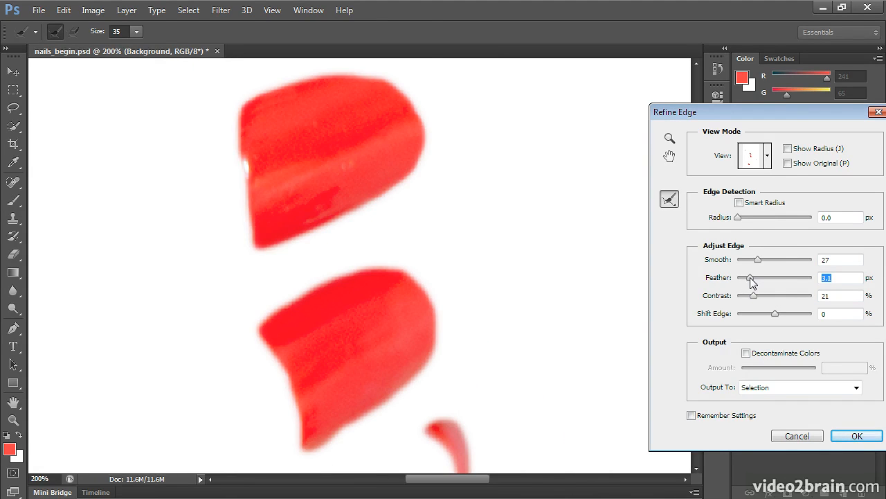
{"action": "left_click", "coordinate": [790, 164]}
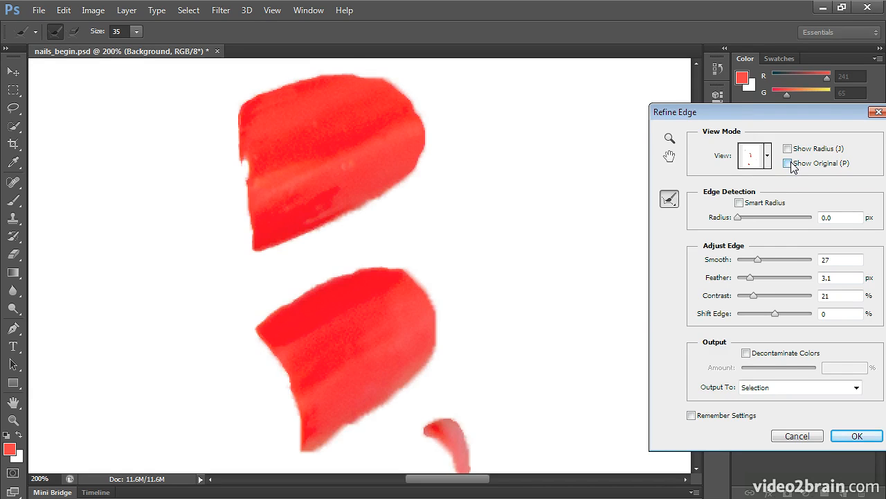
{"action": "left_click", "coordinate": [789, 164]}
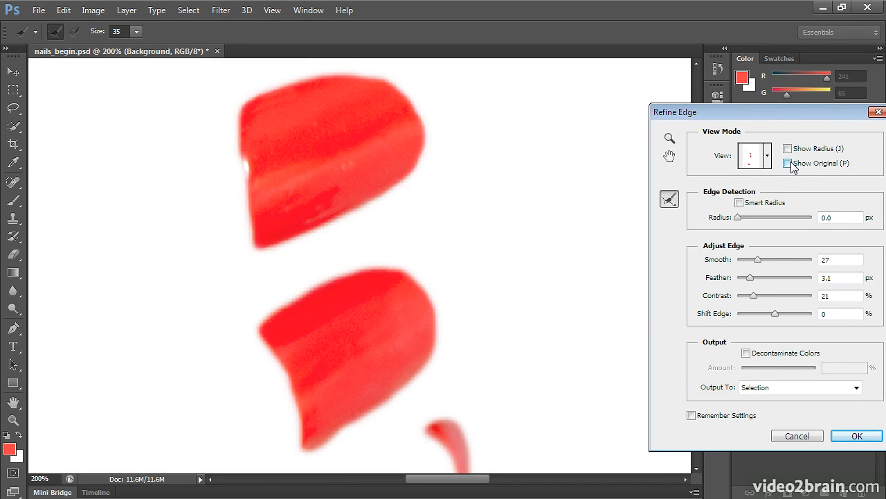
{"action": "left_click", "coordinate": [854, 439]}
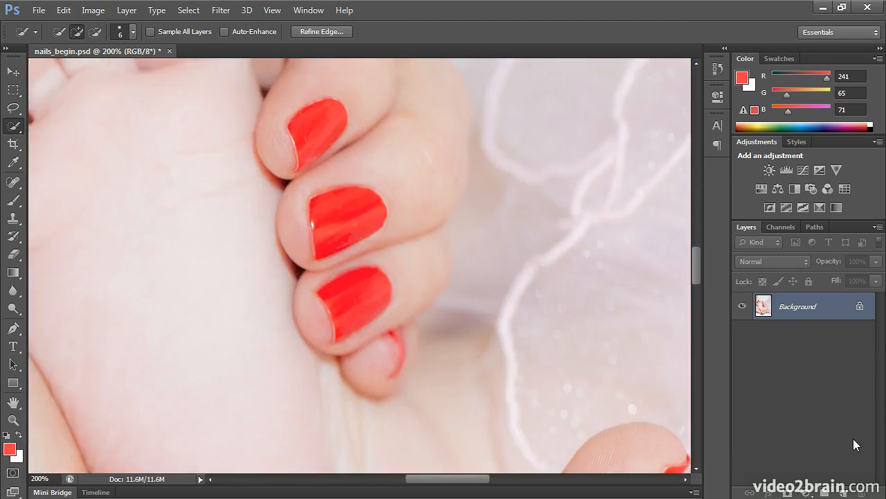
- Create a Solid Color fill layer named blue from the nail selection
{"action": "key", "text": "ctrl+0"}
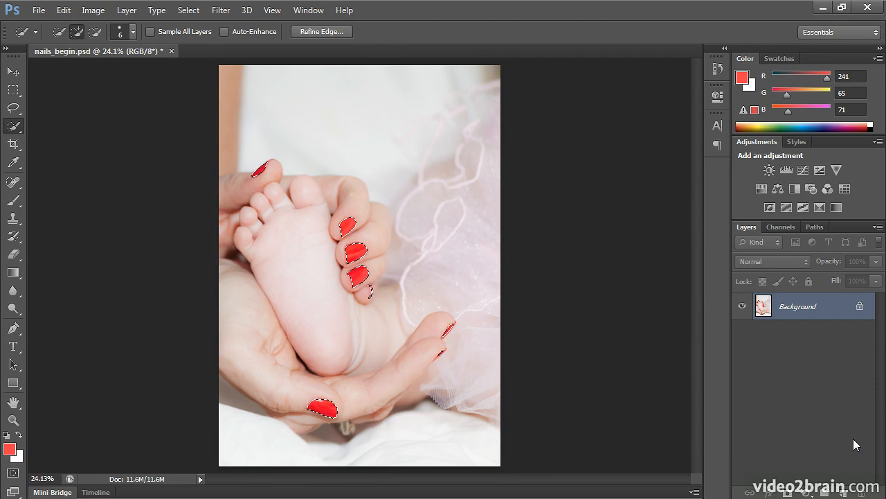
{"action": "left_click", "coordinate": [129, 10]}
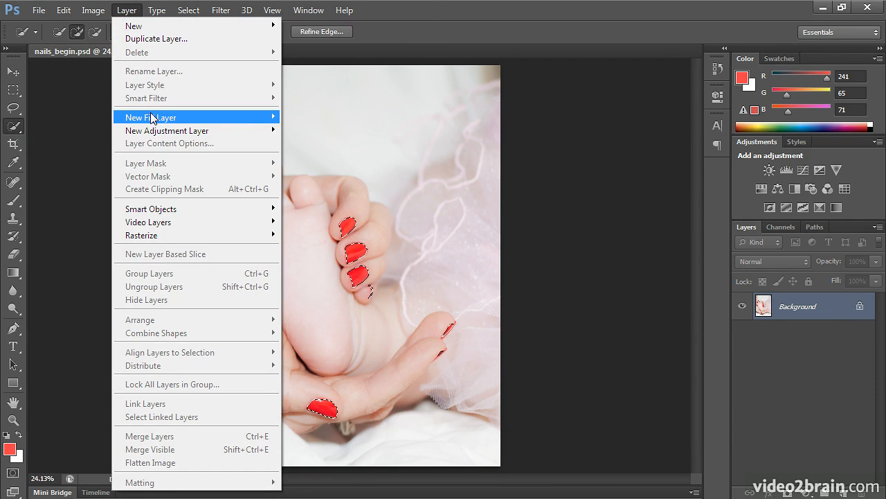
{"action": "mouse_move", "coordinate": [151, 118]}
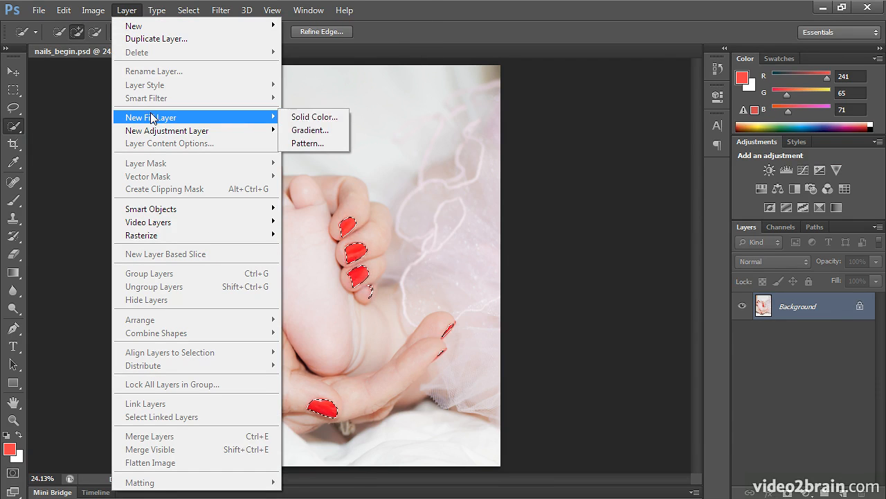
{"action": "left_click", "coordinate": [310, 117]}
{"action": "left_click_drag", "start_coordinate": [336, 127], "coordinate": [471, 122]}
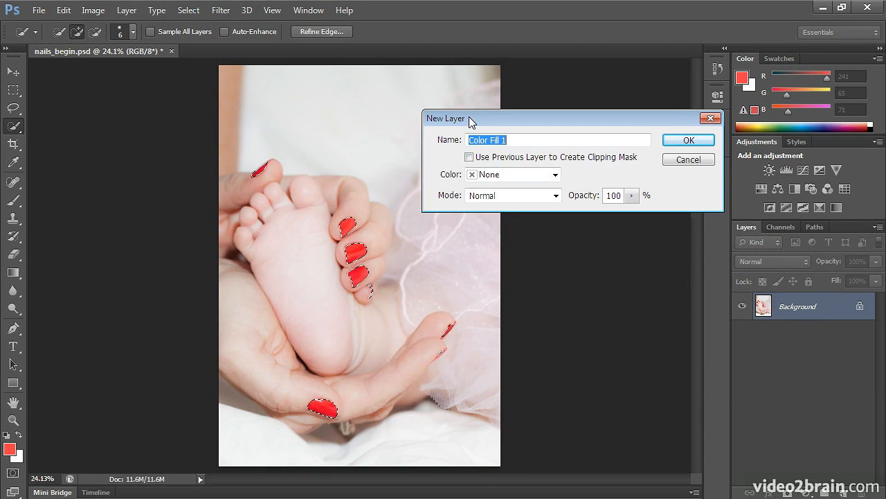
{"action": "type", "text": "blue"}
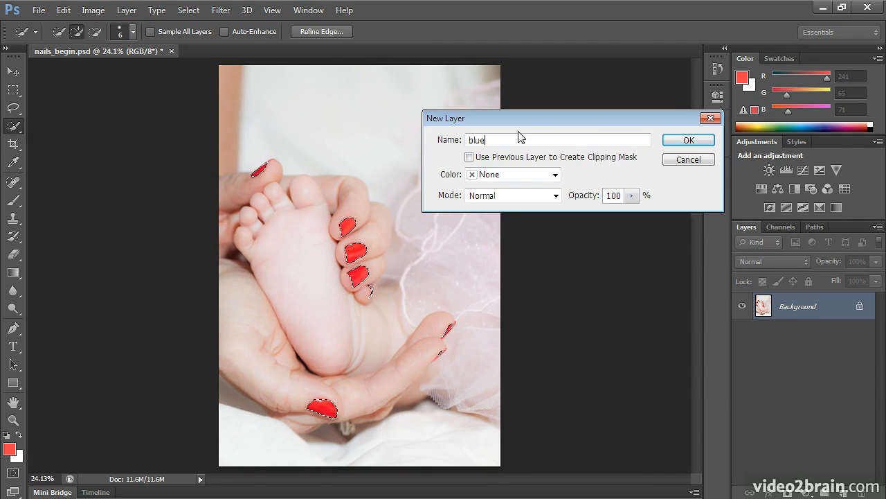
{"action": "left_click", "coordinate": [680, 143]}
- Set the blue layer's fill color to dark blue, hex 1a2ba8
{"action": "left_click_drag", "start_coordinate": [439, 82], "coordinate": [645, 60]}
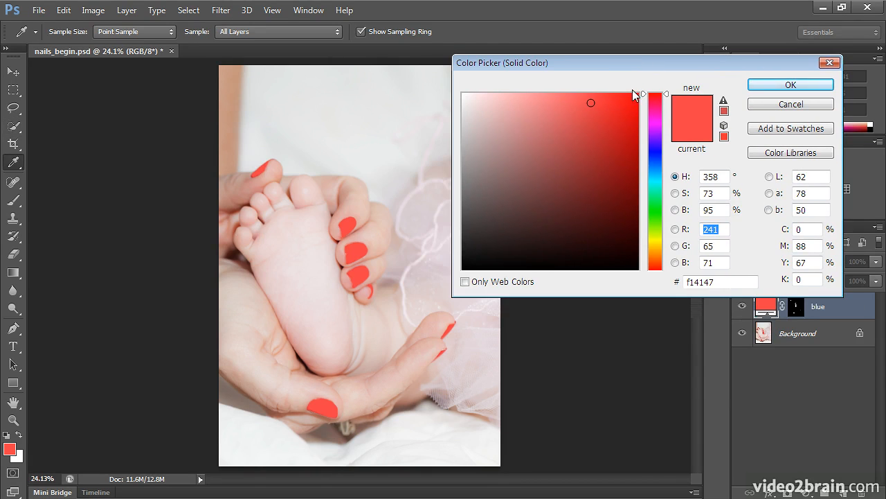
{"action": "left_click", "coordinate": [656, 155]}
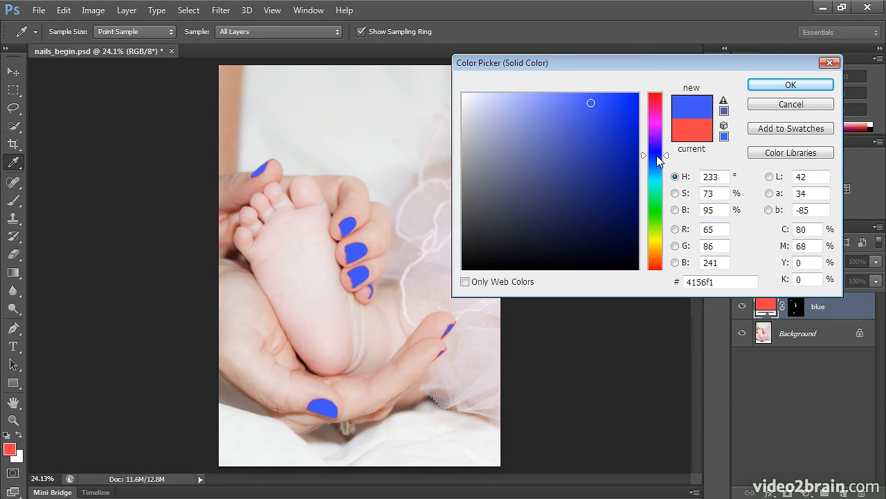
{"action": "left_click", "coordinate": [611, 153]}
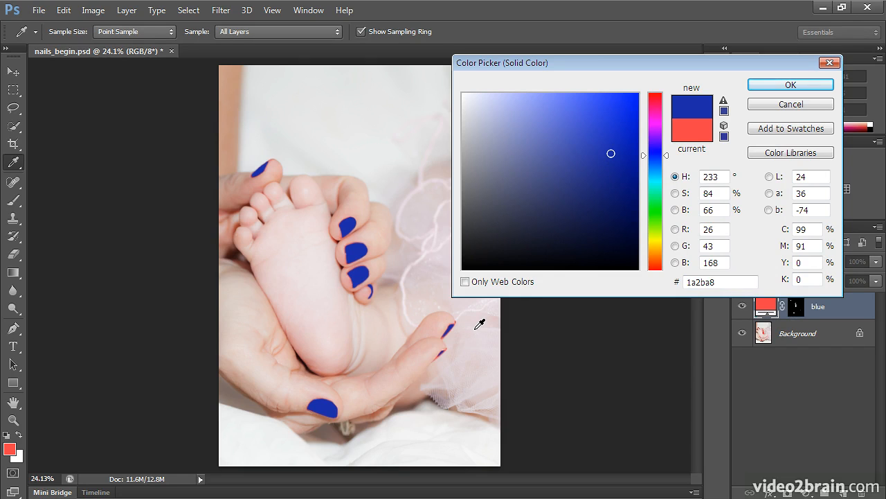
{"action": "left_click", "coordinate": [779, 85]}
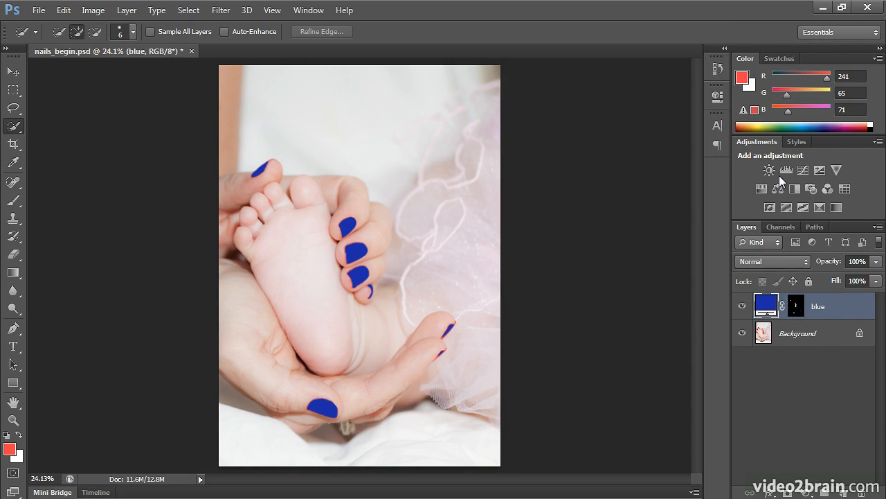
- Try the Multiply blend mode on the blue layer and inspect the nails at 200%
{"action": "left_click", "coordinate": [793, 265]}
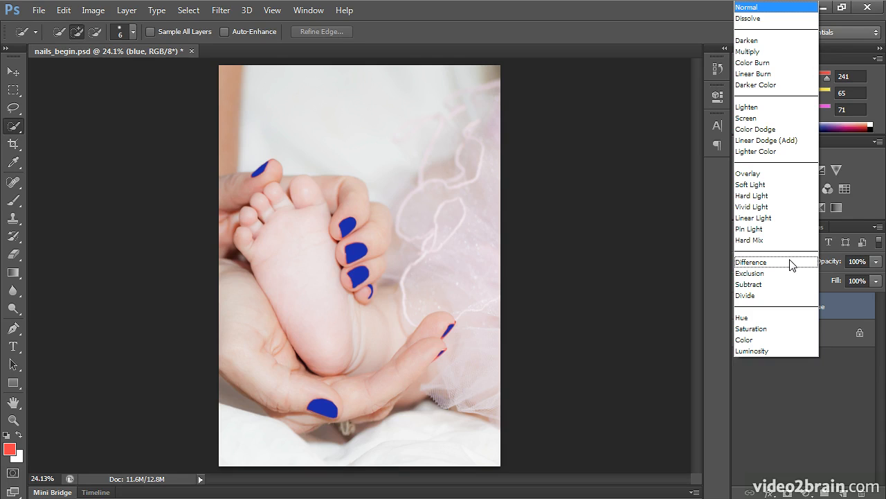
{"action": "left_click", "coordinate": [797, 53]}
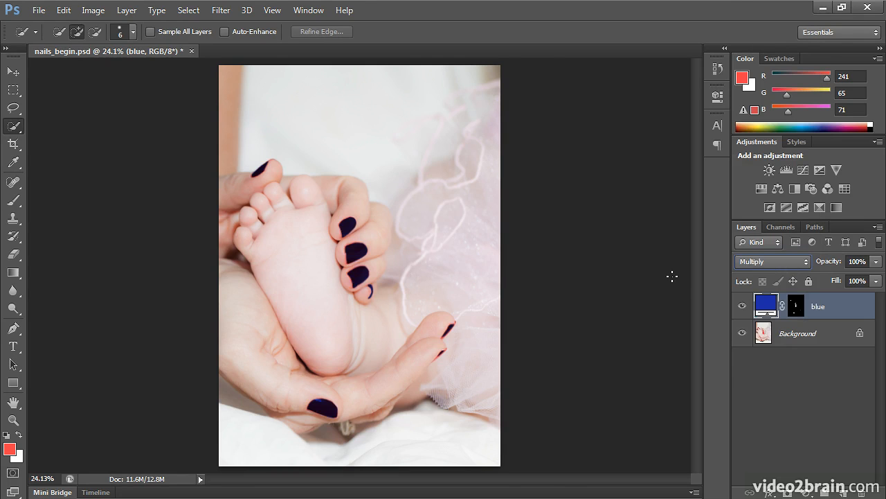
{"action": "key", "text": "ctrl+plus"}
{"action": "key", "text": "ctrl+plus"}
{"action": "key", "text": "ctrl+plus"}
{"action": "key", "text": "ctrl+plus"}
{"action": "key", "text": "ctrl+plus"}
{"action": "key", "text": "ctrl+plus"}
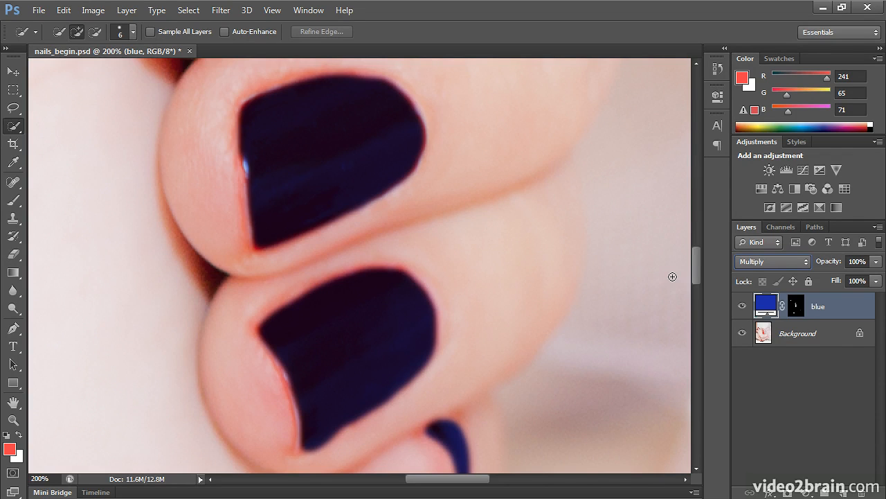
- Try the blue layer at 59% opacity and restore it to 100%
{"action": "left_click", "coordinate": [876, 261]}
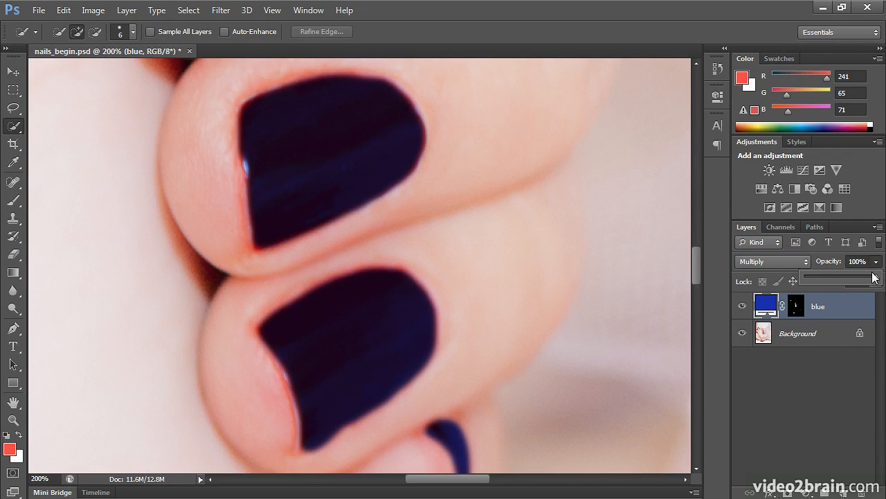
{"action": "left_click_drag", "start_coordinate": [870, 277], "coordinate": [848, 276]}
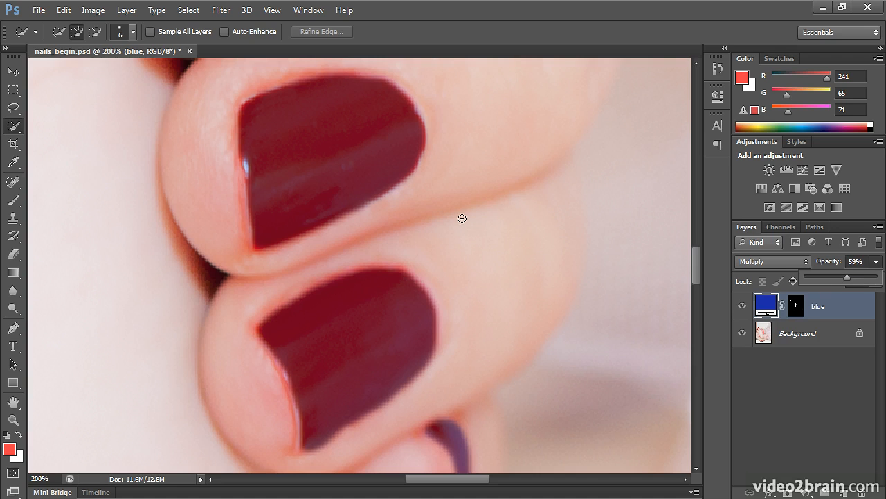
{"action": "left_click_drag", "start_coordinate": [843, 274], "coordinate": [883, 280]}
- Try the Color Dodge and Color Burn blend modes on the blue layer
{"action": "left_click", "coordinate": [786, 261]}
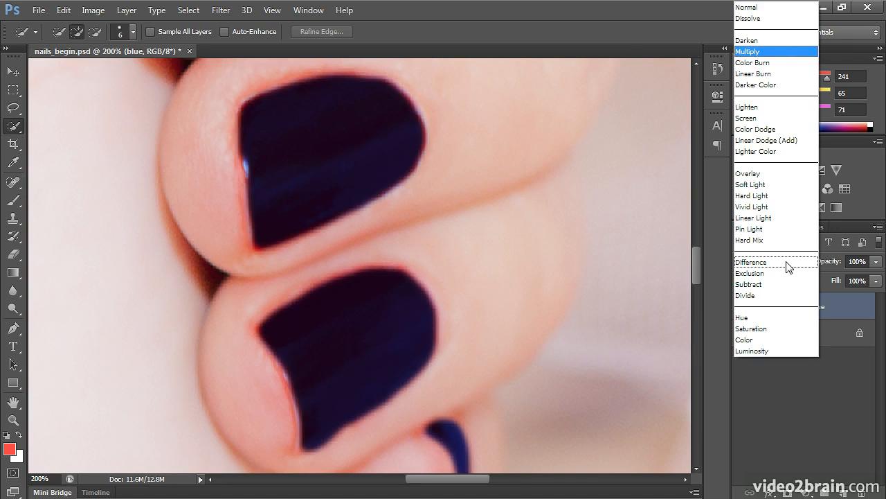
{"action": "left_click", "coordinate": [807, 129]}
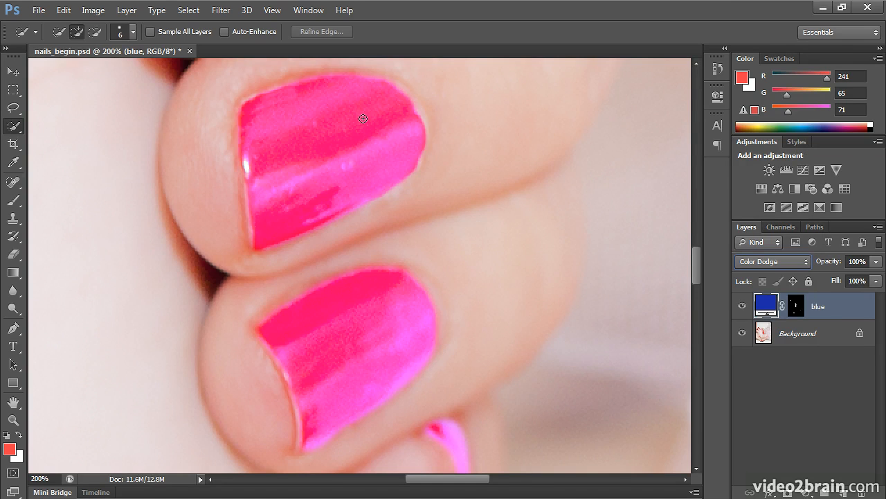
{"action": "left_click", "coordinate": [750, 261]}
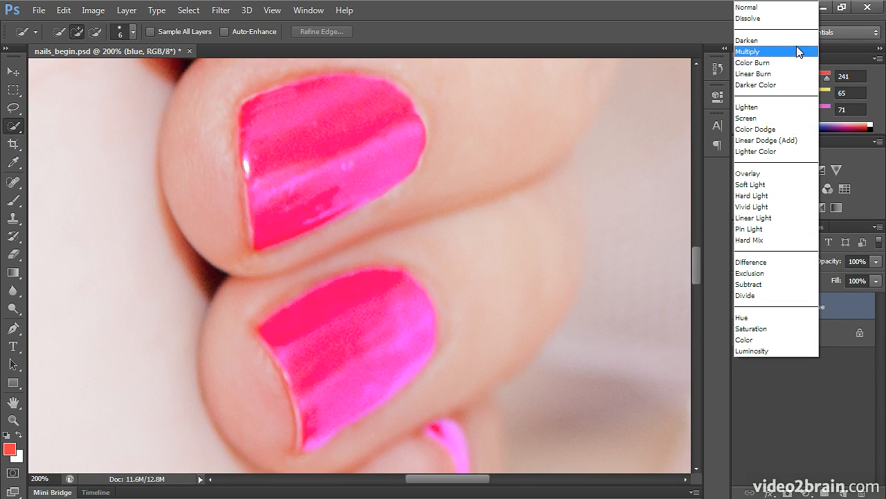
{"action": "left_click", "coordinate": [792, 63]}
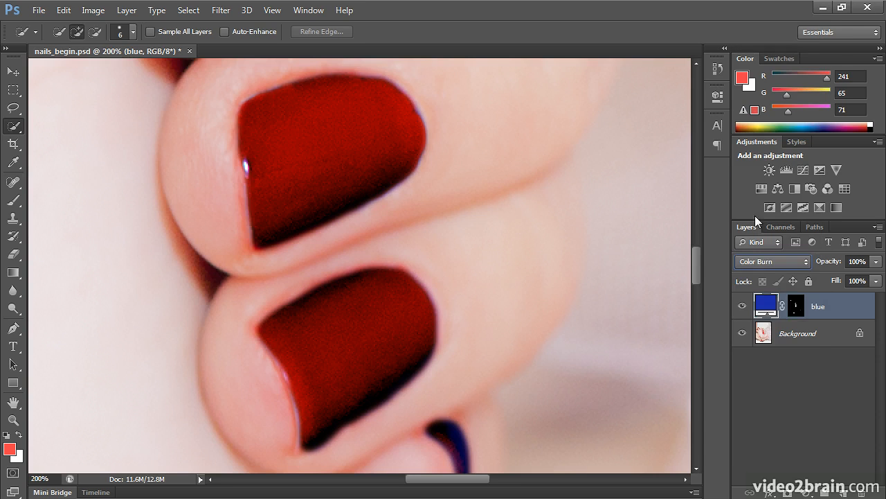
- Compare the Hard Light, Soft Light and Lighten blend modes on the blue layer
{"action": "left_click", "coordinate": [750, 262]}
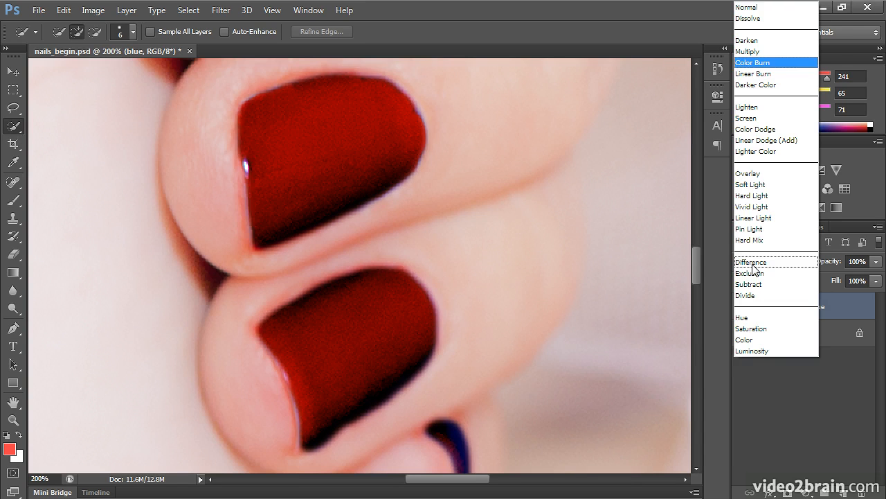
{"action": "left_click", "coordinate": [770, 197]}
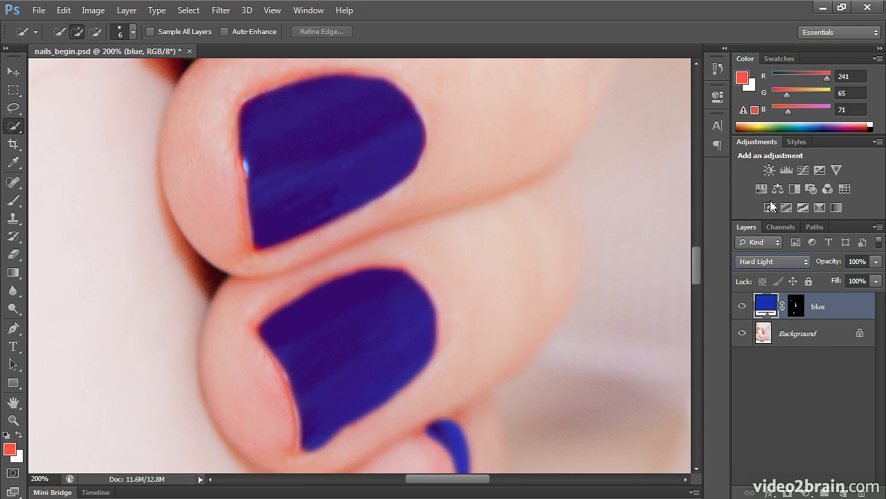
{"action": "left_click", "coordinate": [765, 261]}
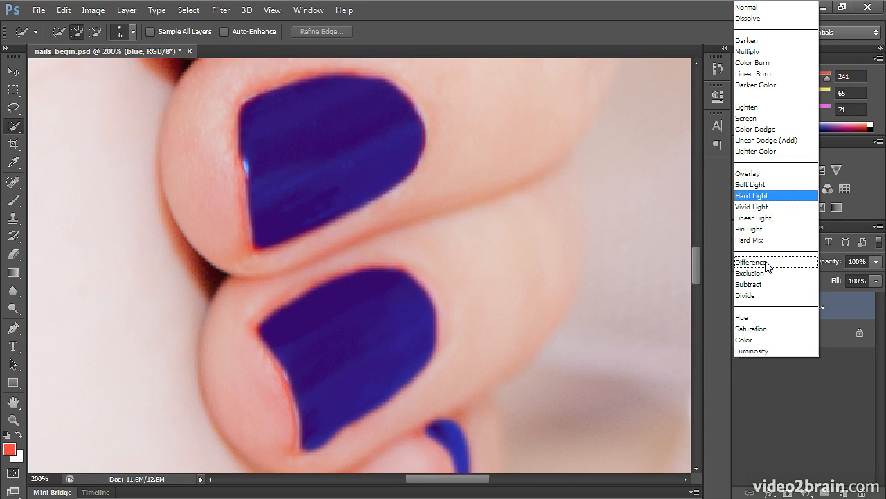
{"action": "left_click", "coordinate": [751, 185]}
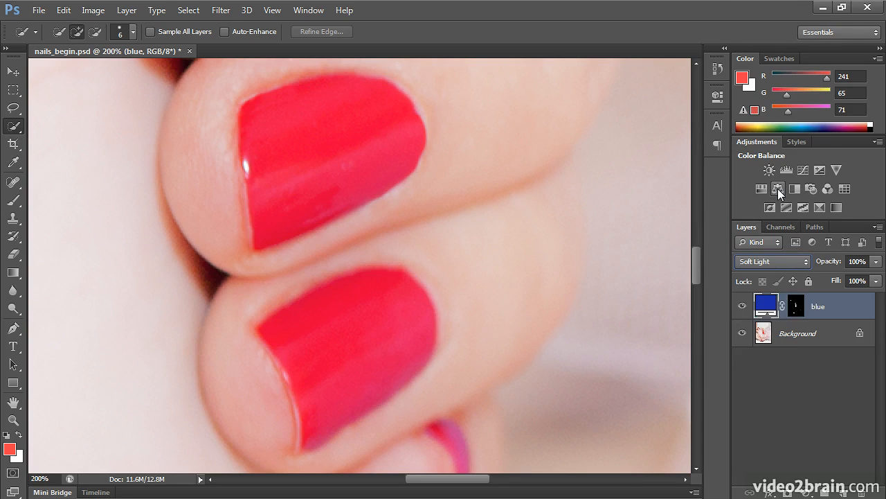
{"action": "left_click", "coordinate": [777, 261]}
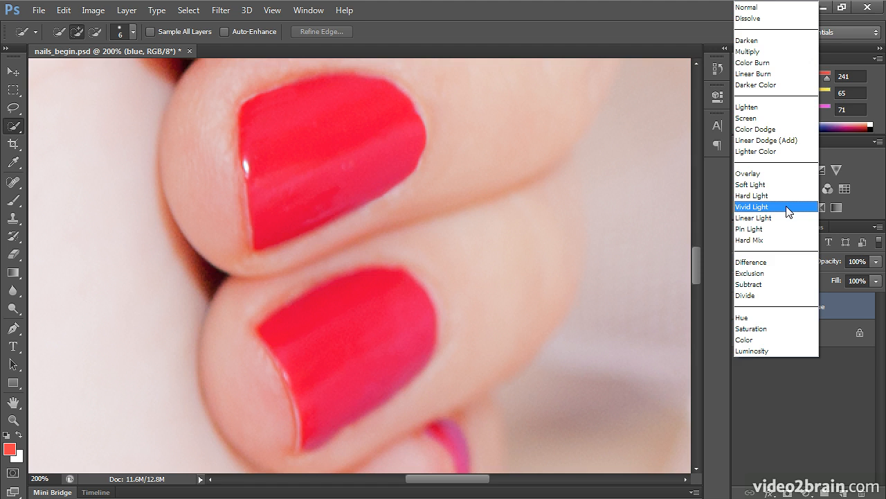
{"action": "left_click", "coordinate": [803, 108]}
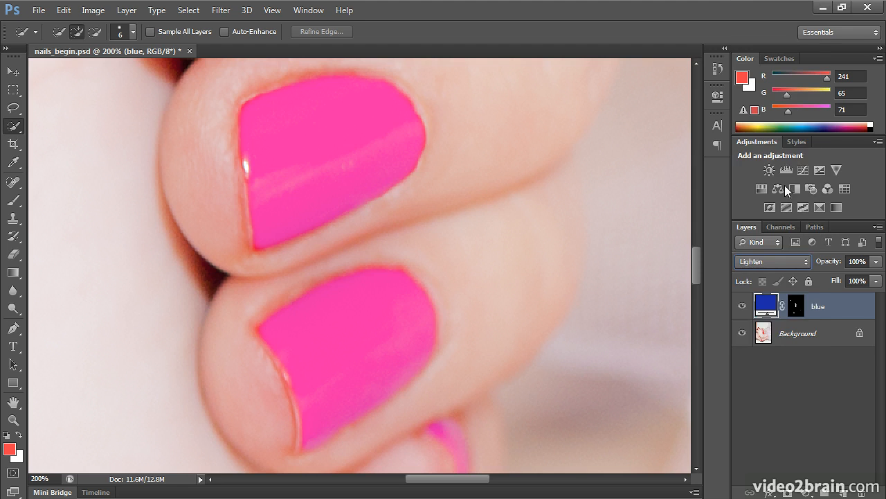
- Set the blue layer's blend mode to Hard Light and check the nails at 50%
{"action": "left_click", "coordinate": [769, 260]}
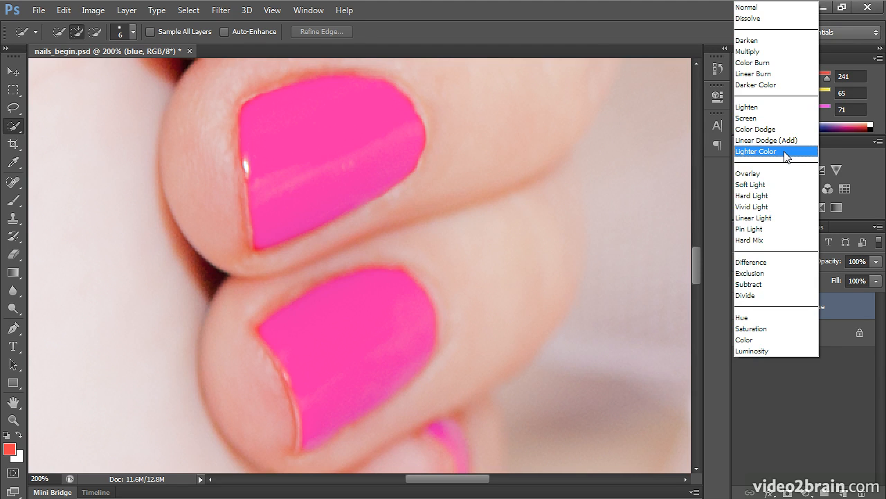
{"action": "left_click", "coordinate": [780, 192]}
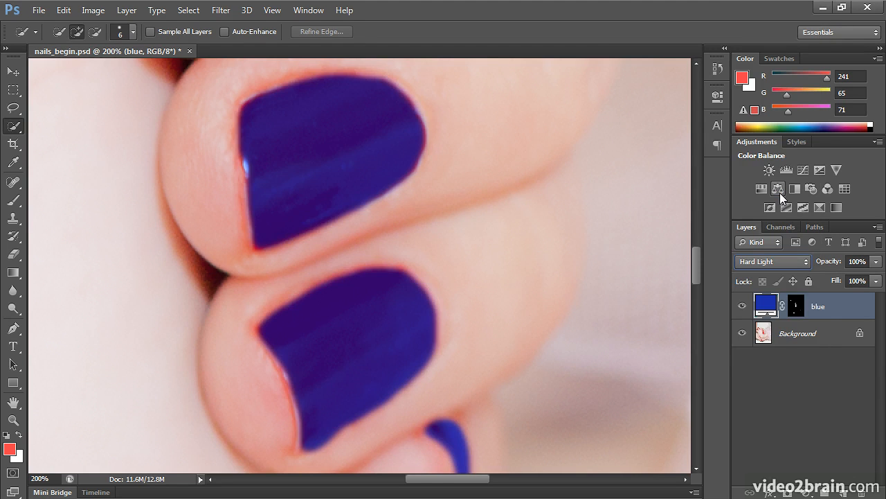
{"action": "key", "text": "ctrl+minus"}
{"action": "key", "text": "ctrl+minus"}
{"action": "key", "text": "ctrl+minus"}
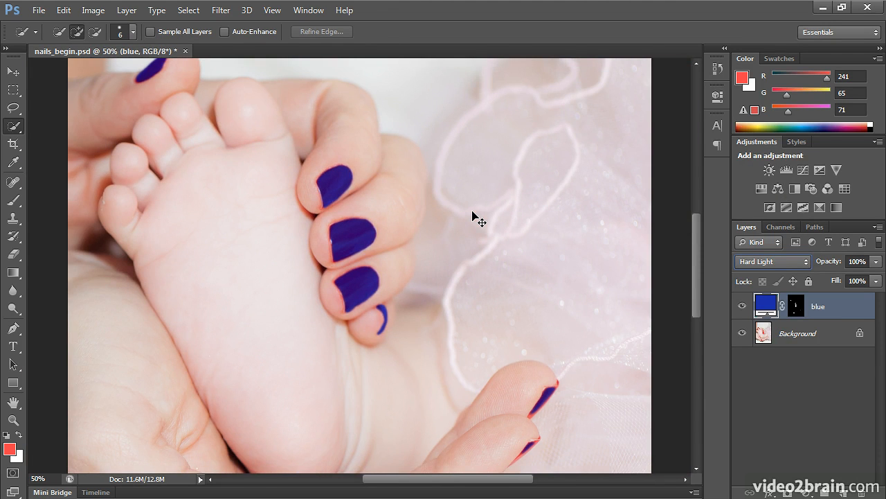
- Paint a short black stroke with a 3 px Brush on the blue layer's mask, across the upper-left corner of the lower large nail
{"action": "left_click", "coordinate": [796, 307]}
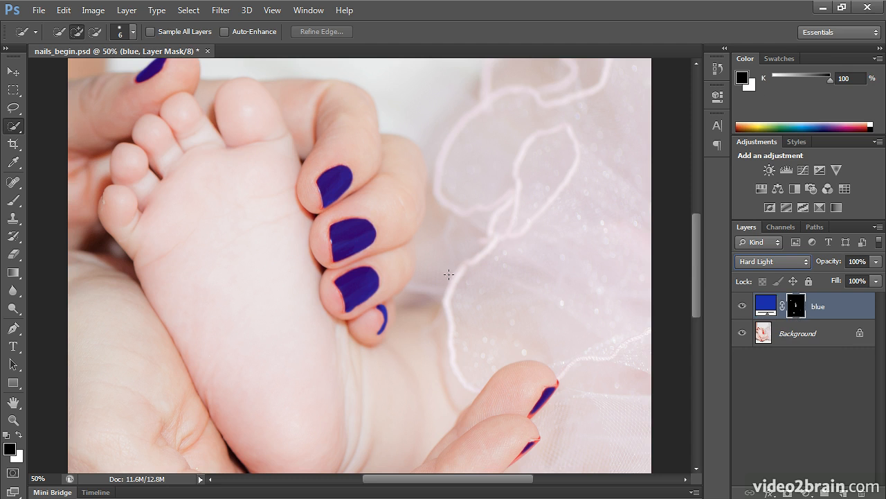
{"action": "key", "text": "ctrl+plus"}
{"action": "key", "text": "ctrl+plus"}
{"action": "key", "text": "ctrl+plus"}
{"action": "key", "text": "ctrl+plus"}
{"action": "key", "text": "ctrl+plus"}
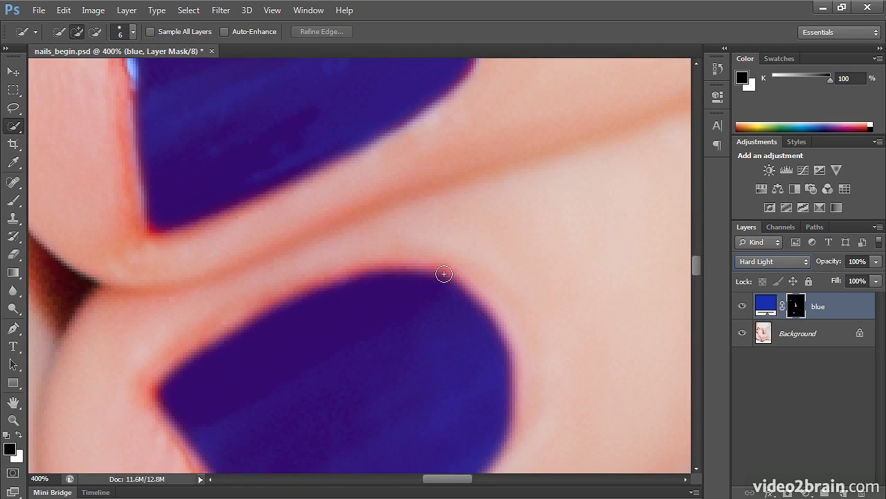
{"action": "left_click_drag", "start_coordinate": [408, 321], "coordinate": [437, 125]}
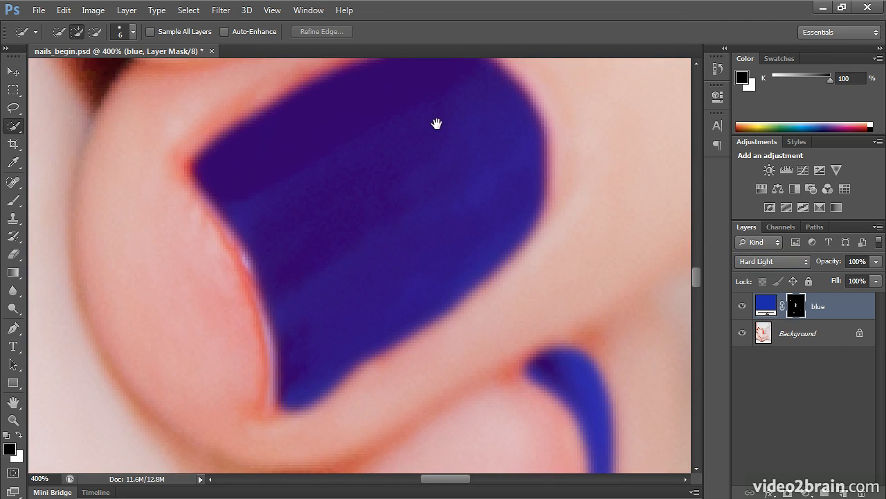
{"action": "left_click", "coordinate": [15, 202]}
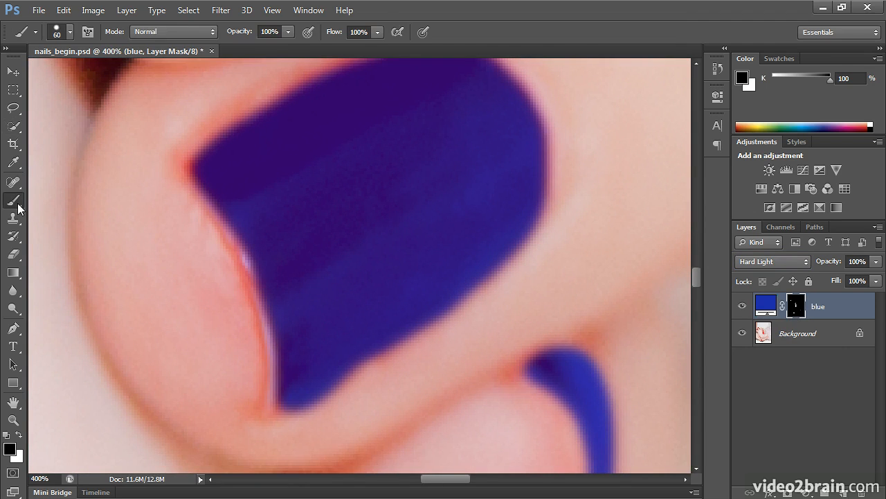
{"action": "key", "text": "bracketleft"}
{"action": "key", "text": "bracketleft"}
{"action": "key", "text": "bracketleft"}
{"action": "key", "text": "bracketleft"}
{"action": "key", "text": "bracketleft"}
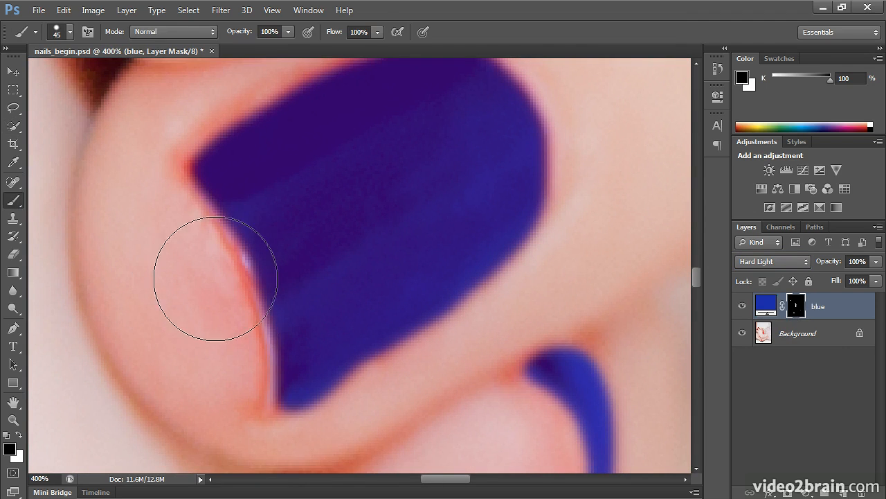
{"action": "key", "text": "bracketleft"}
{"action": "key", "text": "bracketleft"}
{"action": "key", "text": "bracketleft"}
{"action": "key", "text": "bracketleft"}
{"action": "key", "text": "bracketleft"}
{"action": "key", "text": "bracketleft"}
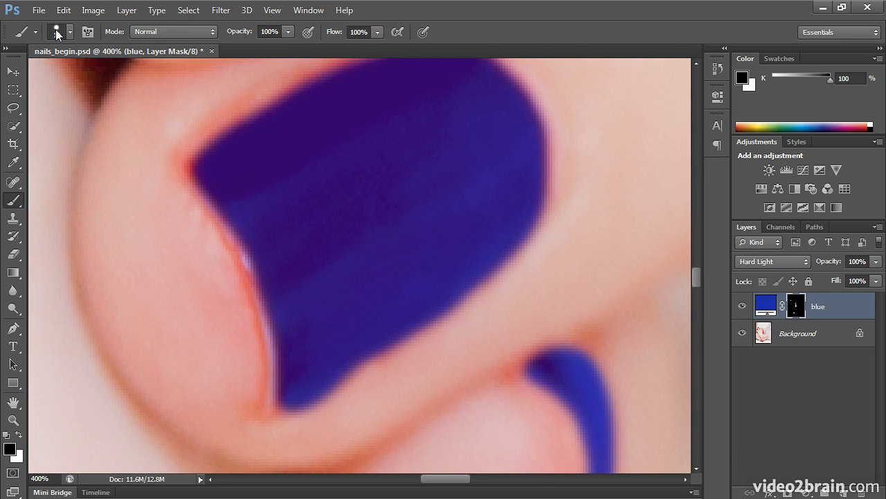
{"action": "key", "text": "bracketleft"}
{"action": "key", "text": "bracketleft"}
{"action": "key", "text": "bracketleft"}
{"action": "key", "text": "bracketleft"}
{"action": "key", "text": "bracketleft"}
{"action": "left_click_drag", "start_coordinate": [200, 128], "coordinate": [195, 224]}
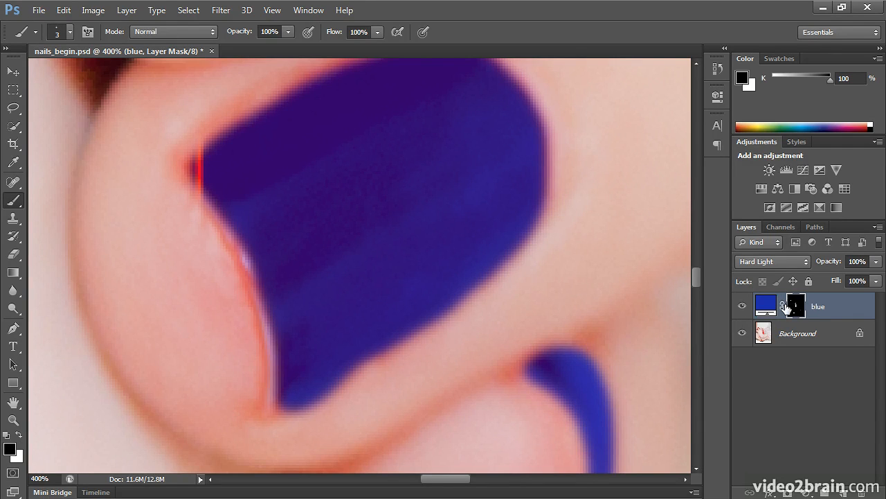
- Switch to white and try painting with the 3 px brush over the lower large nail's upper-left corner and upper edge on the mask
{"action": "left_click", "coordinate": [19, 434]}
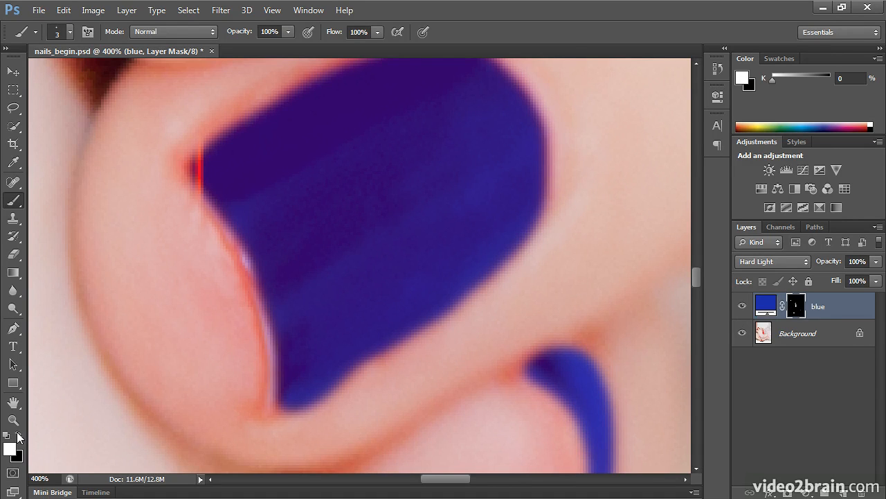
{"action": "mouse_move", "coordinate": [206, 146]}
{"action": "left_mouse_down"}
{"action": "mouse_move", "coordinate": [189, 177]}
{"action": "mouse_move", "coordinate": [204, 190]}
{"action": "mouse_move", "coordinate": [201, 159]}
{"action": "mouse_move", "coordinate": [196, 180]}
{"action": "mouse_move", "coordinate": [211, 150]}
{"action": "left_mouse_up"}
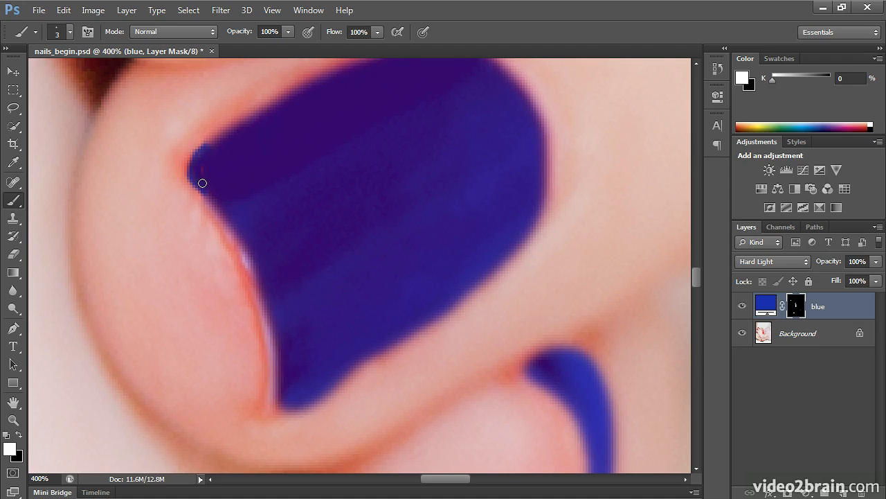
{"action": "key", "text": "space"}
{"action": "left_click_drag", "start_coordinate": [326, 152], "coordinate": [280, 215]}
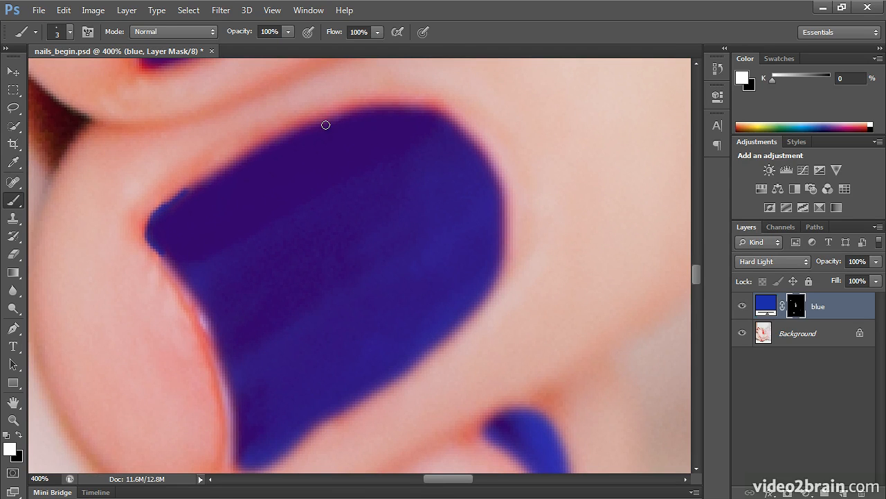
{"action": "left_click", "coordinate": [348, 112], "text": "shift"}
{"action": "mouse_move", "coordinate": [349, 117]}
{"action": "left_mouse_down"}
{"action": "mouse_move", "coordinate": [438, 113]}
{"action": "mouse_move", "coordinate": [389, 103]}
{"action": "mouse_move", "coordinate": [344, 112]}
{"action": "mouse_move", "coordinate": [172, 193]}
{"action": "left_mouse_up"}
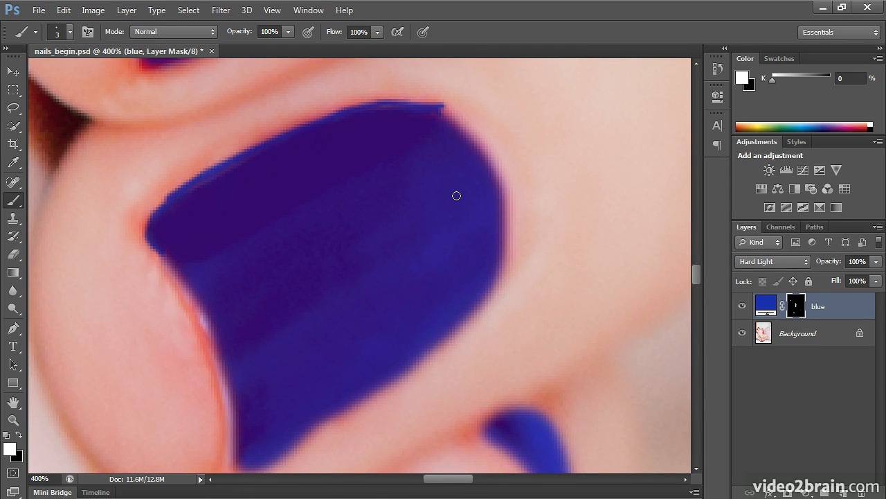
- Undo the white edge strokes and the earlier black stroke on the lower large nail
{"action": "key", "text": "ctrl+z"}
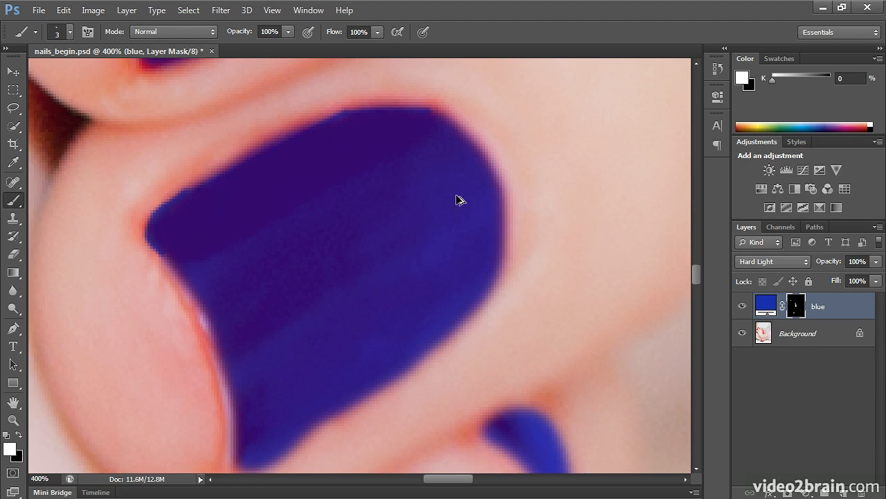
{"action": "key", "text": "ctrl+alt+z"}
{"action": "key", "text": "ctrl+alt+z"}
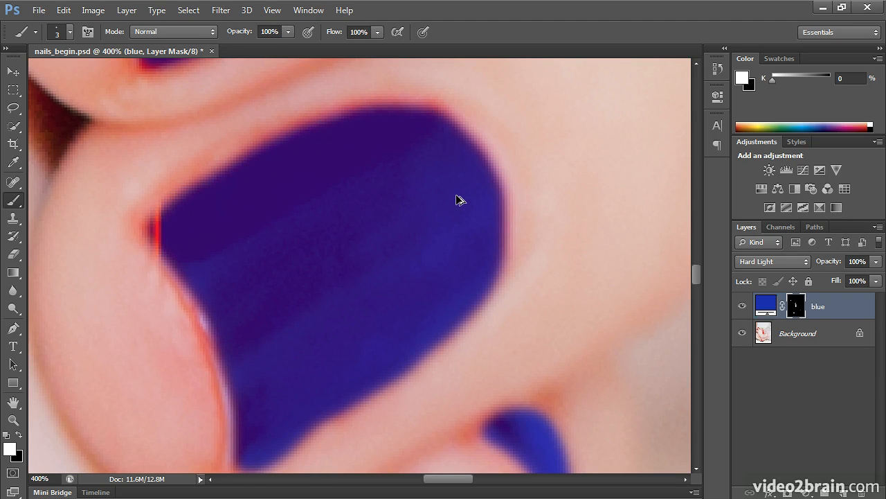
{"action": "key", "text": "ctrl+alt+z"}
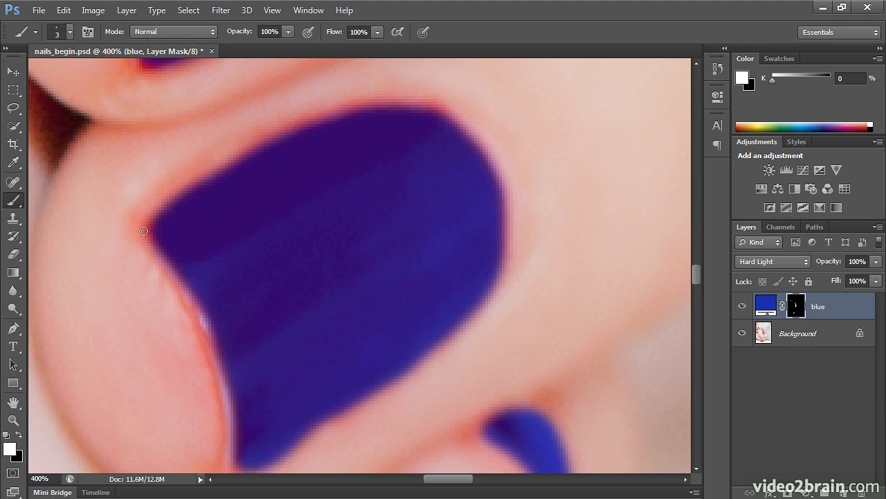
- Set the brush hardness to 10% and paint white over the nail's upper-left corner and sloping upper edge, enlarging the brush to 6 px
{"action": "left_click", "coordinate": [70, 32]}
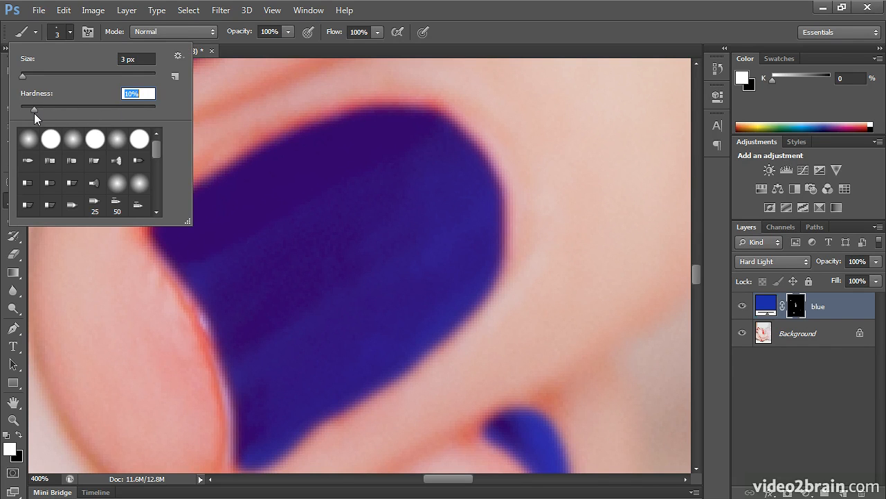
{"action": "left_click", "coordinate": [452, 25]}
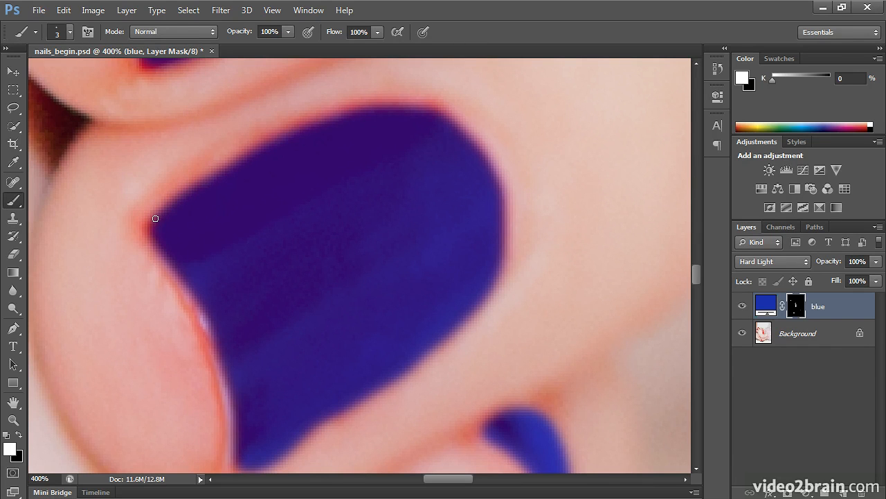
{"action": "mouse_move", "coordinate": [145, 236]}
{"action": "left_mouse_down"}
{"action": "mouse_move", "coordinate": [157, 247]}
{"action": "mouse_move", "coordinate": [171, 204]}
{"action": "left_mouse_up"}
{"action": "key", "text": "bracketright"}
{"action": "key", "text": "bracketright"}
{"action": "left_click", "coordinate": [339, 114], "text": "shift"}
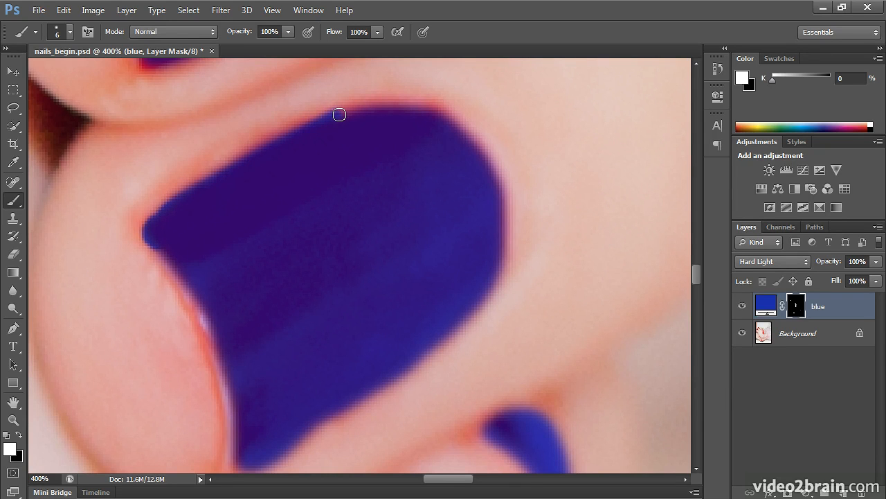
- Paint white along the nail's curved top edge, its left cuticle edge and its lower-left corner on the mask
{"action": "mouse_move", "coordinate": [339, 115]}
{"action": "left_mouse_down"}
{"action": "mouse_move", "coordinate": [364, 104]}
{"action": "mouse_move", "coordinate": [423, 109]}
{"action": "mouse_move", "coordinate": [452, 136]}
{"action": "left_mouse_up"}
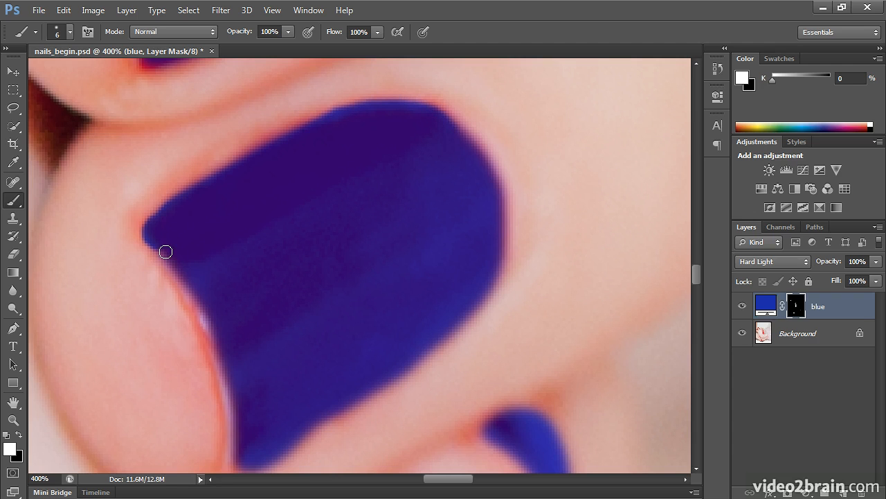
{"action": "mouse_move", "coordinate": [161, 249]}
{"action": "left_mouse_down"}
{"action": "mouse_move", "coordinate": [228, 371]}
{"action": "mouse_move", "coordinate": [238, 467]}
{"action": "left_mouse_up"}
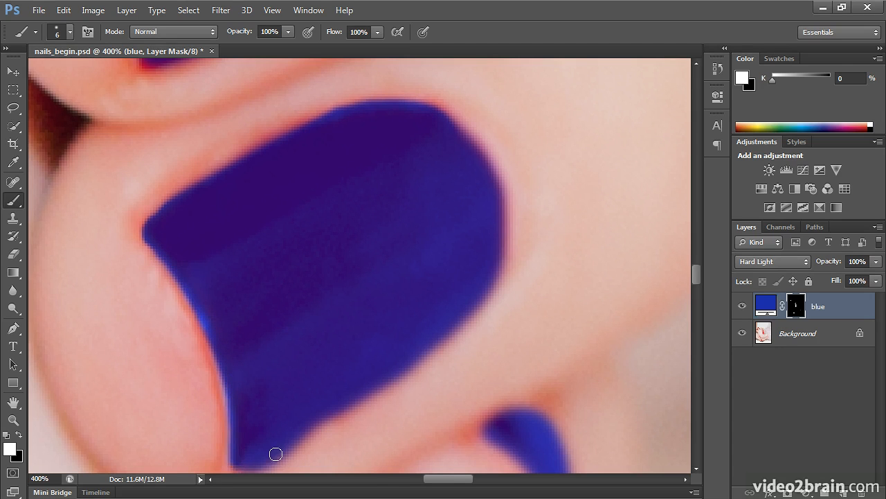
{"action": "mouse_move", "coordinate": [268, 432]}
{"action": "left_mouse_down"}
{"action": "mouse_move", "coordinate": [264, 370]}
{"action": "mouse_move", "coordinate": [233, 397]}
{"action": "mouse_move", "coordinate": [248, 400]}
{"action": "left_mouse_up"}
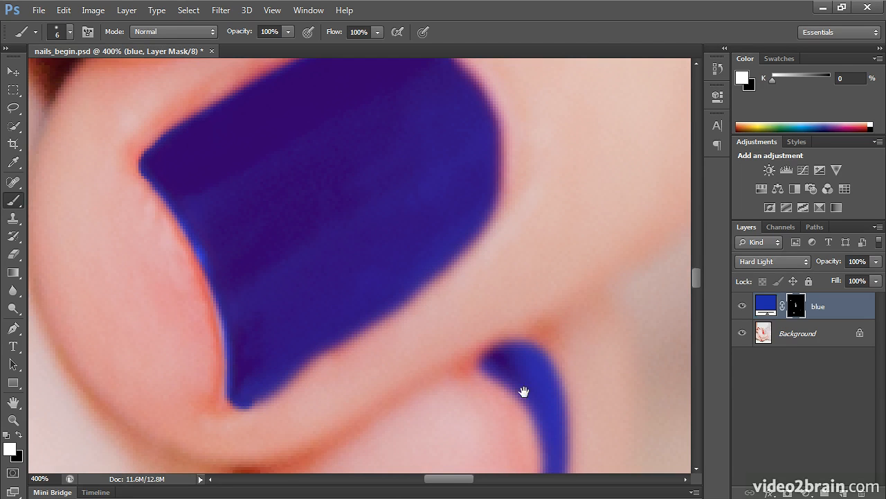
- On the upper fingertip of the lower hand, paint white over the narrow nail's lower end and straight right edge
{"action": "left_click_drag", "start_coordinate": [524, 390], "coordinate": [405, 191]}
{"action": "left_click_drag", "start_coordinate": [608, 415], "coordinate": [489, 212]}
{"action": "left_click_drag", "start_coordinate": [548, 336], "coordinate": [459, 215]}
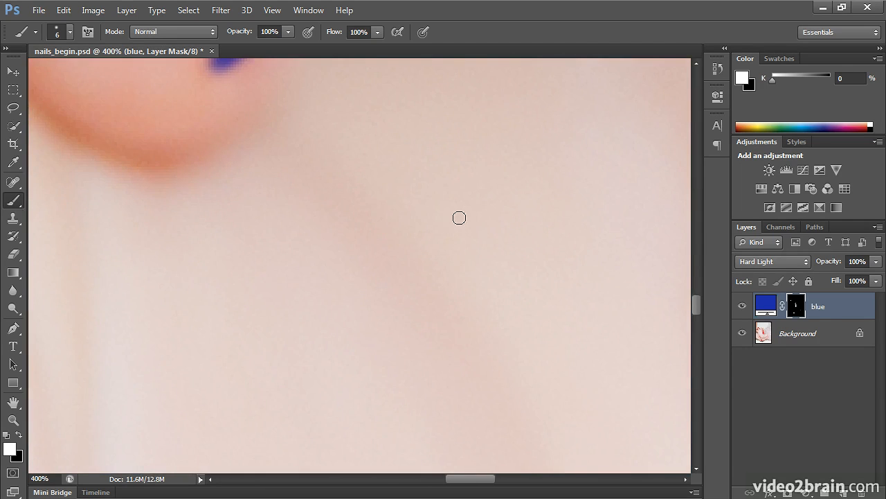
{"action": "key", "text": "ctrl+0"}
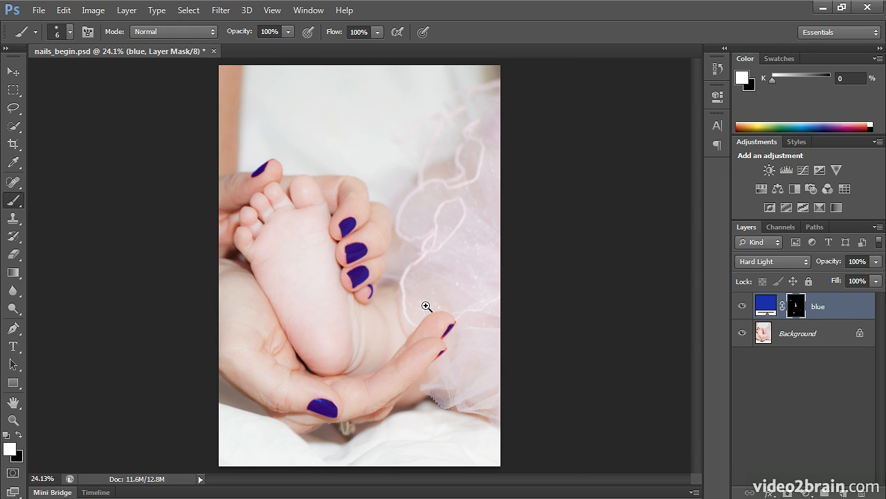
{"action": "mouse_move", "coordinate": [441, 342]}
{"action": "left_mouse_down"}
{"action": "mouse_move", "coordinate": [518, 333]}
{"action": "mouse_move", "coordinate": [537, 320]}
{"action": "mouse_move", "coordinate": [533, 328]}
{"action": "mouse_move", "coordinate": [541, 293]}
{"action": "left_mouse_up"}
{"action": "key", "text": "ctrl+space"}
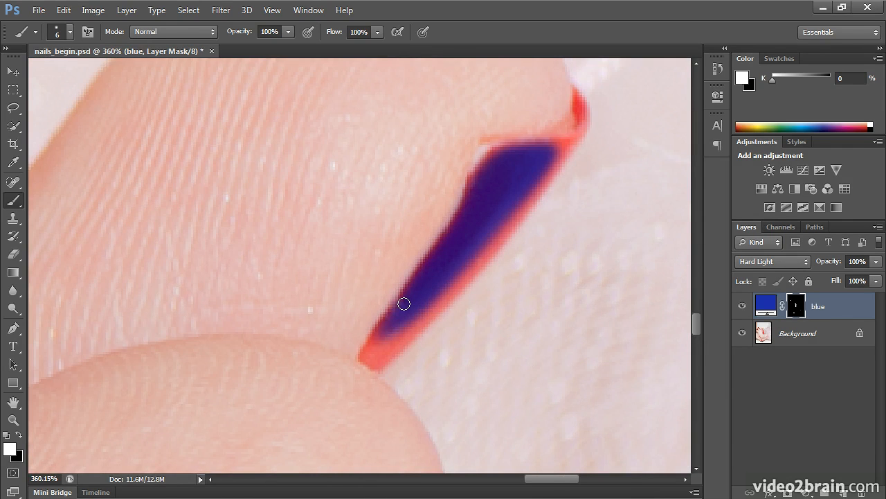
{"action": "mouse_move", "coordinate": [379, 333]}
{"action": "left_mouse_down"}
{"action": "mouse_move", "coordinate": [363, 358]}
{"action": "mouse_move", "coordinate": [381, 364]}
{"action": "left_mouse_up"}
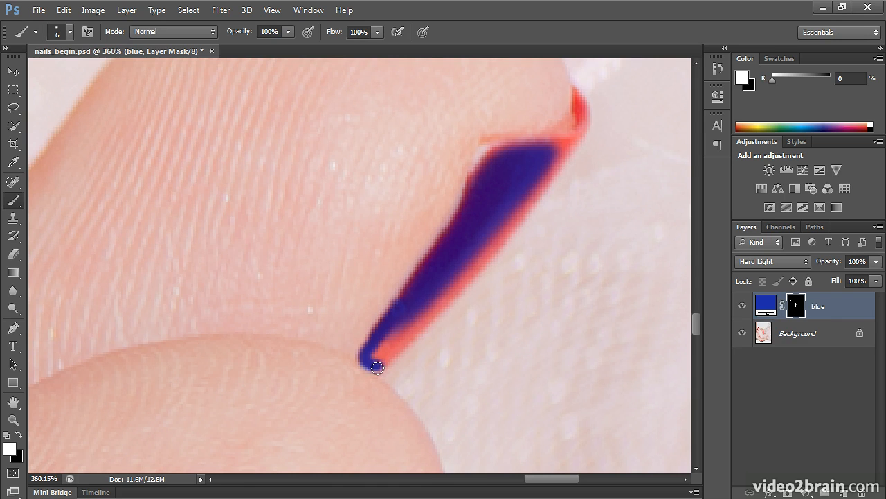
{"action": "left_click", "coordinate": [564, 156], "text": "shift"}
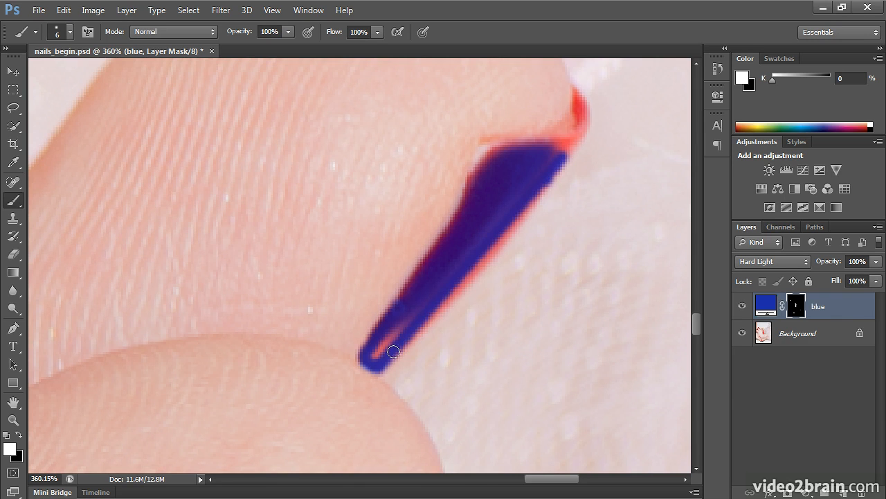
{"action": "left_click", "coordinate": [413, 333], "text": "shift"}
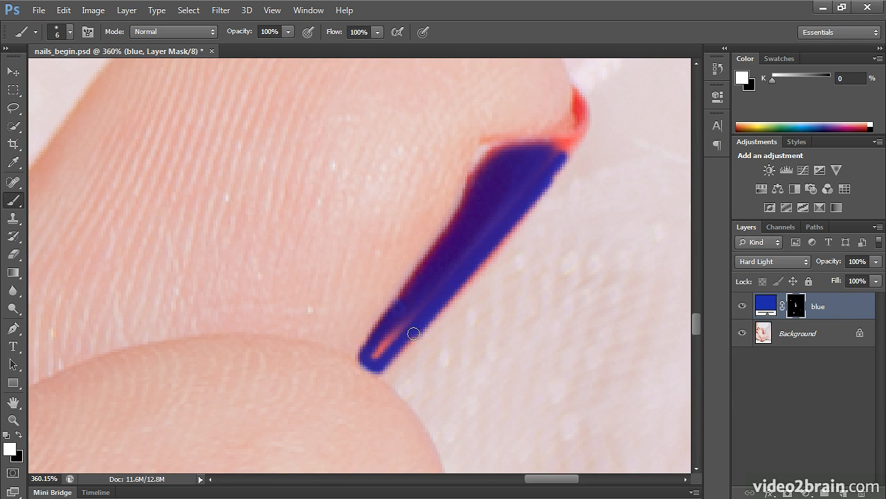
{"action": "mouse_move", "coordinate": [413, 333]}
{"action": "left_mouse_down"}
{"action": "mouse_move", "coordinate": [376, 361]}
{"action": "mouse_move", "coordinate": [416, 311]}
{"action": "mouse_move", "coordinate": [380, 356]}
{"action": "mouse_move", "coordinate": [407, 320]}
{"action": "left_mouse_up"}
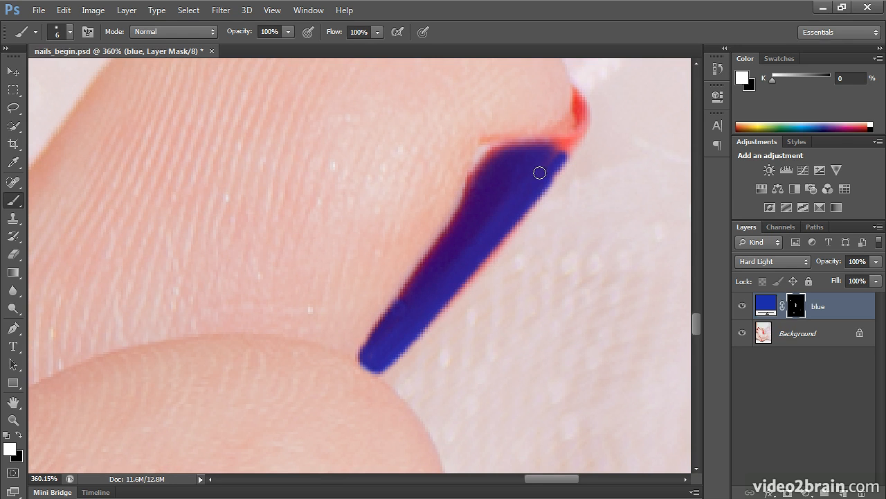
- Paint white along the narrow nail's top and left edges down to its lower end on the mask
{"action": "mouse_move", "coordinate": [551, 161]}
{"action": "left_mouse_down"}
{"action": "mouse_move", "coordinate": [567, 145]}
{"action": "mouse_move", "coordinate": [561, 168]}
{"action": "mouse_move", "coordinate": [535, 178]}
{"action": "mouse_move", "coordinate": [513, 153]}
{"action": "mouse_move", "coordinate": [542, 145]}
{"action": "mouse_move", "coordinate": [499, 151]}
{"action": "mouse_move", "coordinate": [481, 162]}
{"action": "mouse_move", "coordinate": [470, 186]}
{"action": "left_mouse_up"}
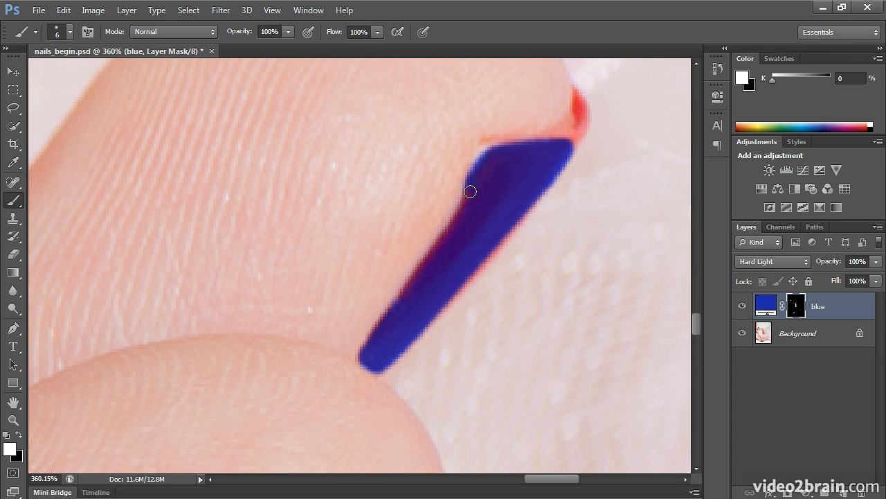
{"action": "left_click_drag", "start_coordinate": [469, 191], "coordinate": [462, 212]}
{"action": "left_click", "coordinate": [399, 302], "text": "shift"}
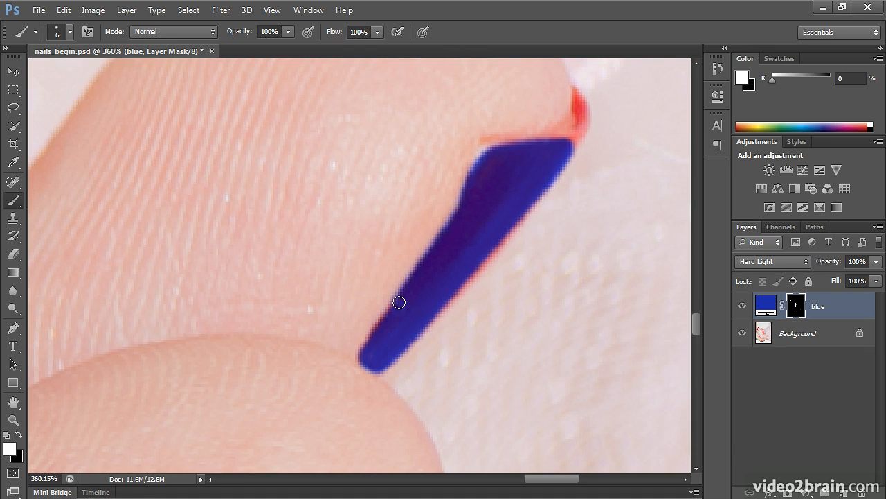
{"action": "left_click", "coordinate": [367, 349], "text": "shift"}
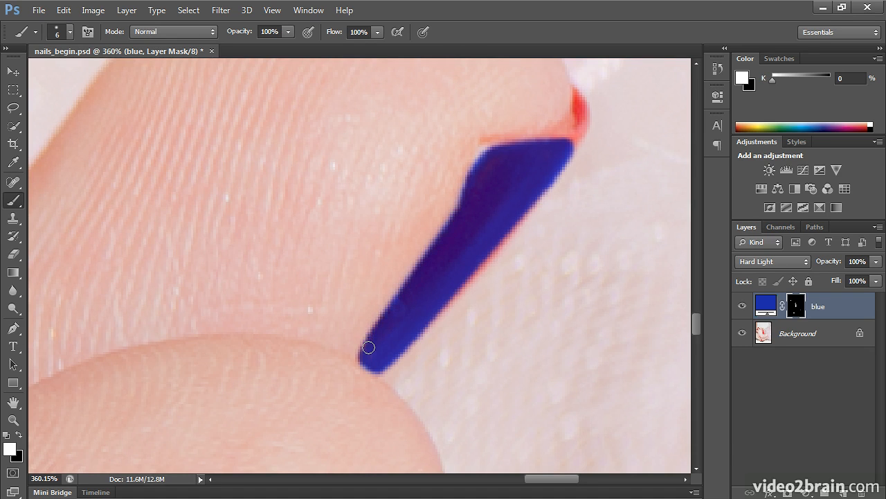
{"action": "left_click_drag", "start_coordinate": [378, 349], "coordinate": [362, 358]}
- Reduce the brush to 4 px and paint white over the red upper tip and remaining right edge of the narrow nail
{"action": "key", "text": "bracketleft"}
{"action": "mouse_move", "coordinate": [577, 92]}
{"action": "left_mouse_down"}
{"action": "mouse_move", "coordinate": [579, 128]}
{"action": "mouse_move", "coordinate": [566, 142]}
{"action": "mouse_move", "coordinate": [588, 117]}
{"action": "mouse_move", "coordinate": [579, 104]}
{"action": "left_mouse_up"}
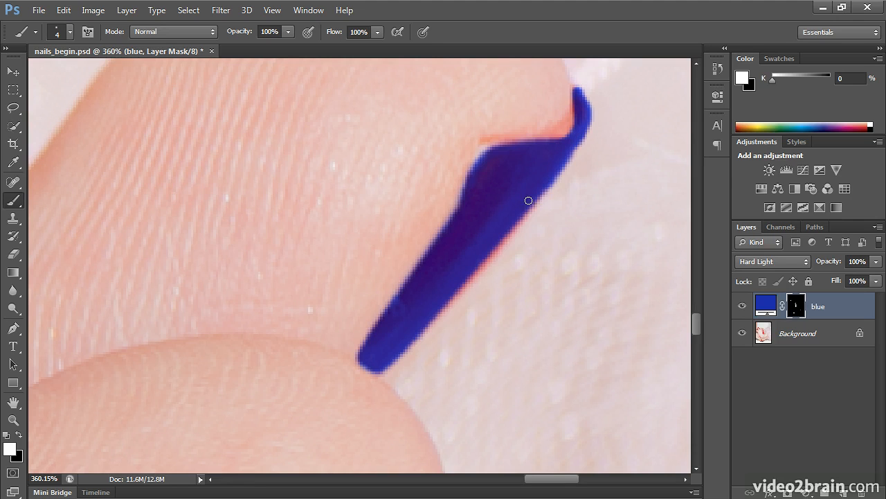
{"action": "left_click", "coordinate": [435, 316], "text": "shift"}
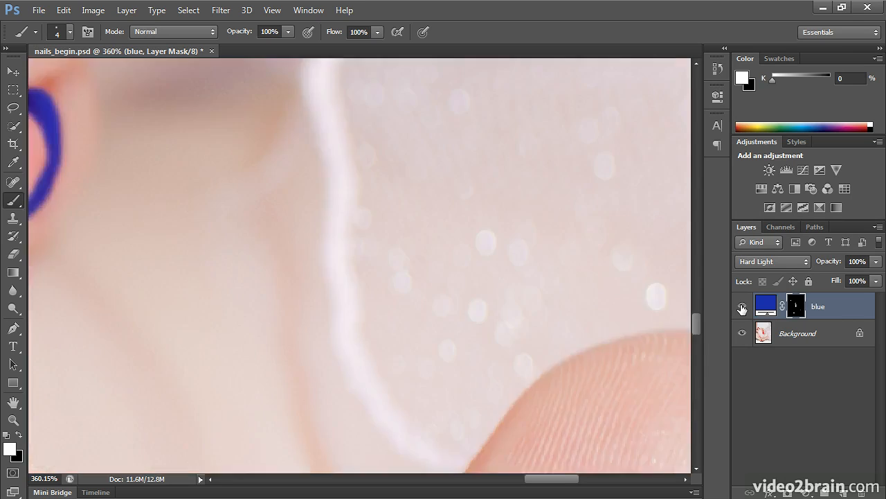
- Change the blue fill layer's color to dark red #4c1208 and compare the nails with the layer hidden and shown
{"action": "key", "text": "ctrl+0"}
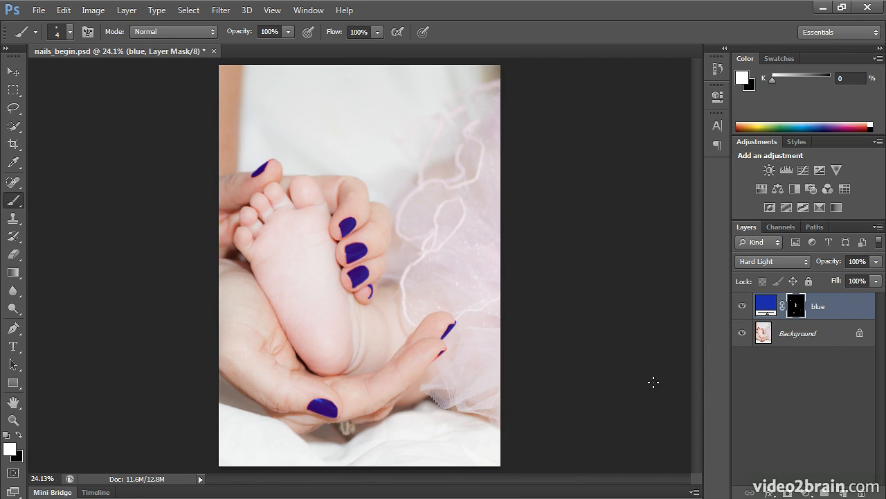
{"action": "double_click", "coordinate": [768, 306]}
{"action": "left_click_drag", "start_coordinate": [666, 155], "coordinate": [664, 266]}
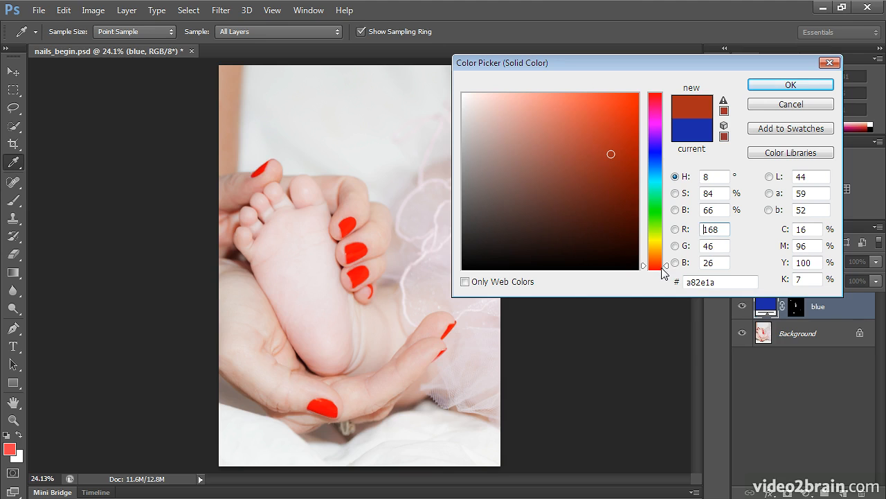
{"action": "left_click", "coordinate": [612, 165]}
{"action": "mouse_move", "coordinate": [612, 165]}
{"action": "left_mouse_down"}
{"action": "mouse_move", "coordinate": [608, 210]}
{"action": "mouse_move", "coordinate": [619, 217]}
{"action": "left_mouse_up"}
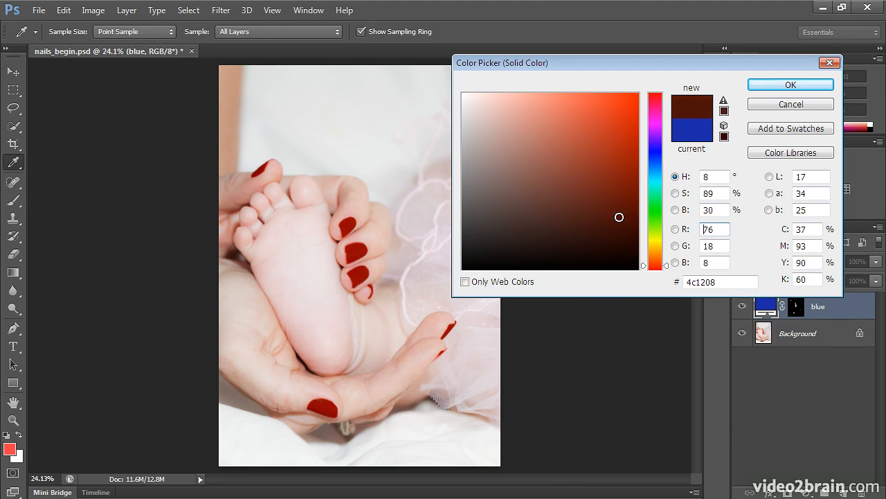
{"action": "left_click", "coordinate": [817, 84]}
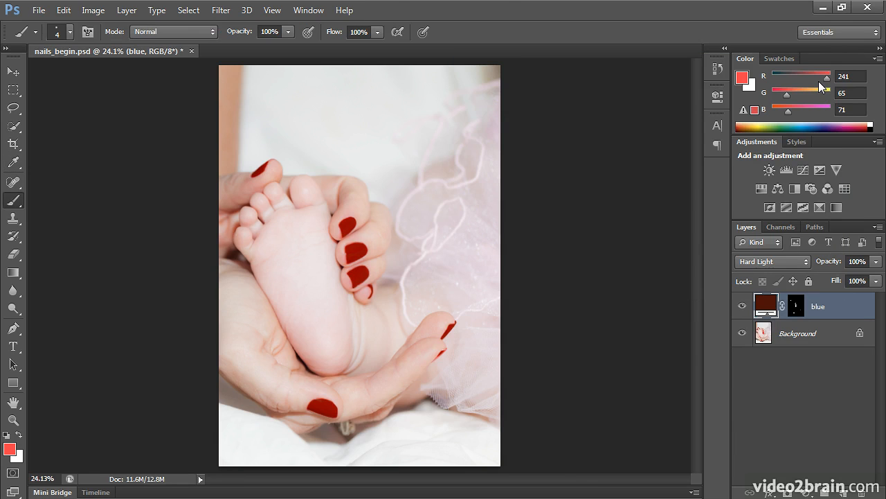
{"action": "left_click", "coordinate": [742, 306]}
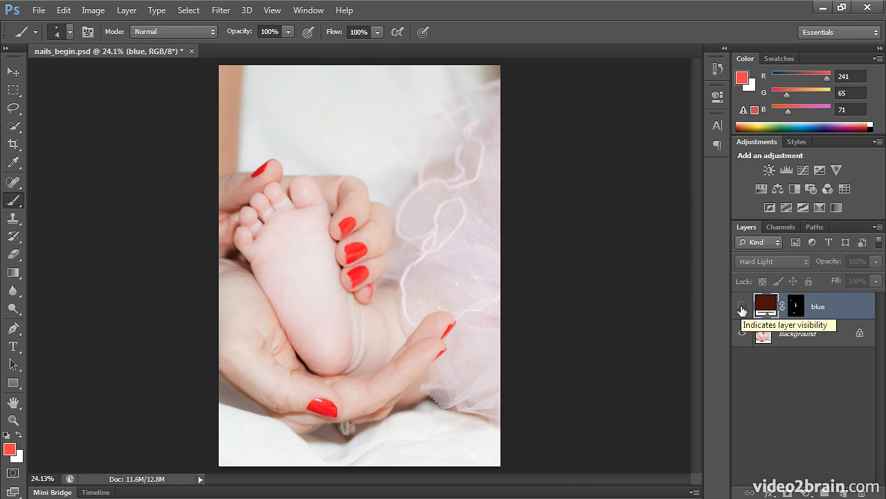
{"action": "left_click", "coordinate": [742, 306]}
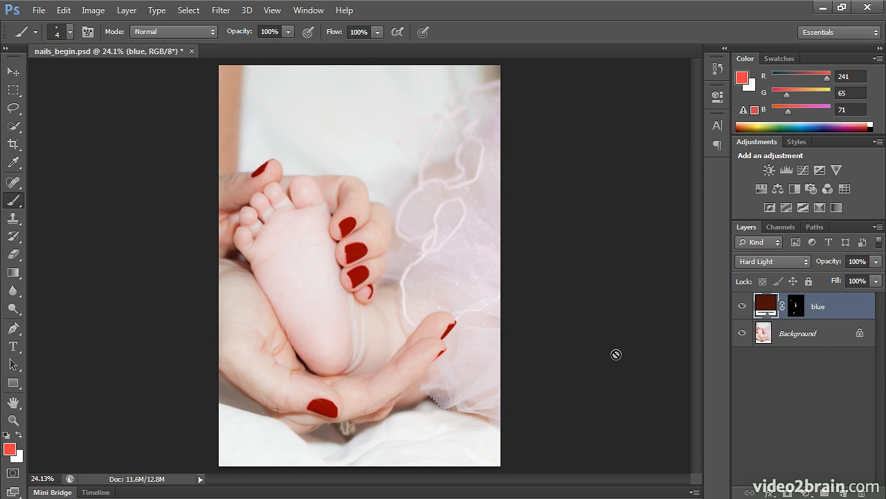
- On the blue fill layer's mask, paint white along the top, left and right edges of the lower fingertip's narrow nail
{"action": "left_click", "coordinate": [791, 306]}
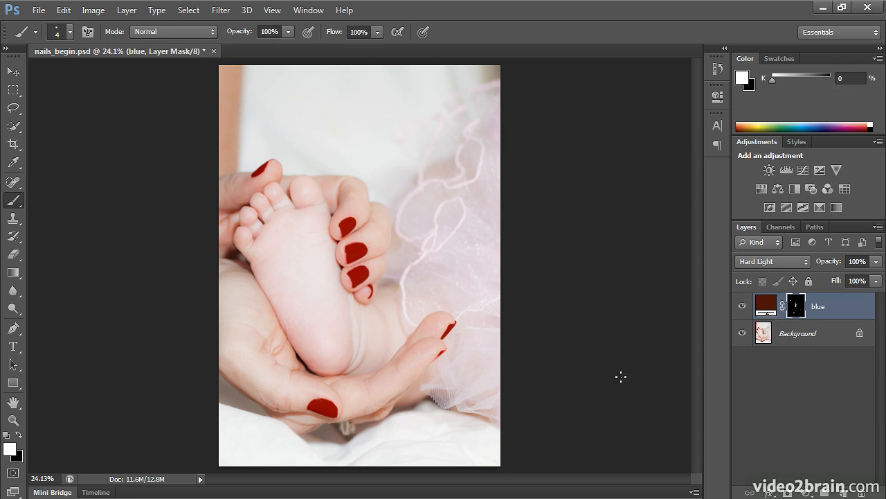
{"action": "left_click_drag", "start_coordinate": [431, 340], "coordinate": [533, 387]}
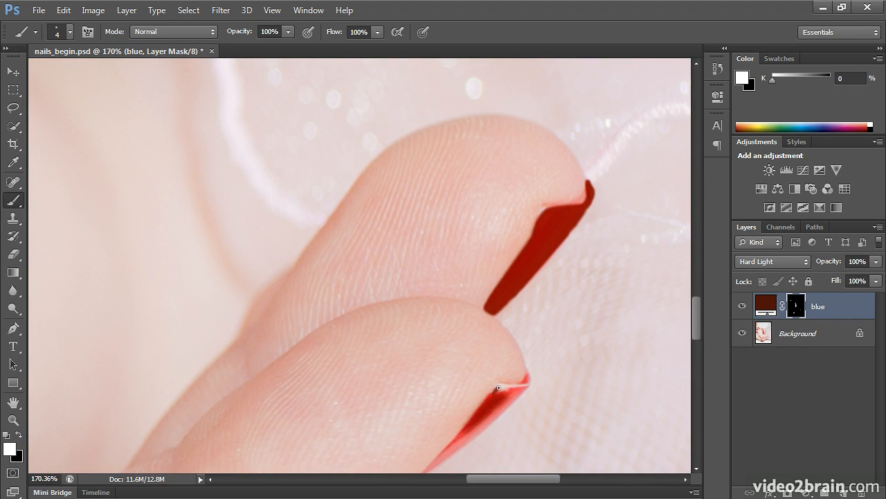
{"action": "mouse_move", "coordinate": [504, 386]}
{"action": "left_mouse_down"}
{"action": "mouse_move", "coordinate": [530, 383]}
{"action": "mouse_move", "coordinate": [519, 387]}
{"action": "left_mouse_up"}
{"action": "mouse_move", "coordinate": [520, 387]}
{"action": "left_mouse_down"}
{"action": "mouse_move", "coordinate": [530, 379]}
{"action": "mouse_move", "coordinate": [510, 362]}
{"action": "left_mouse_up"}
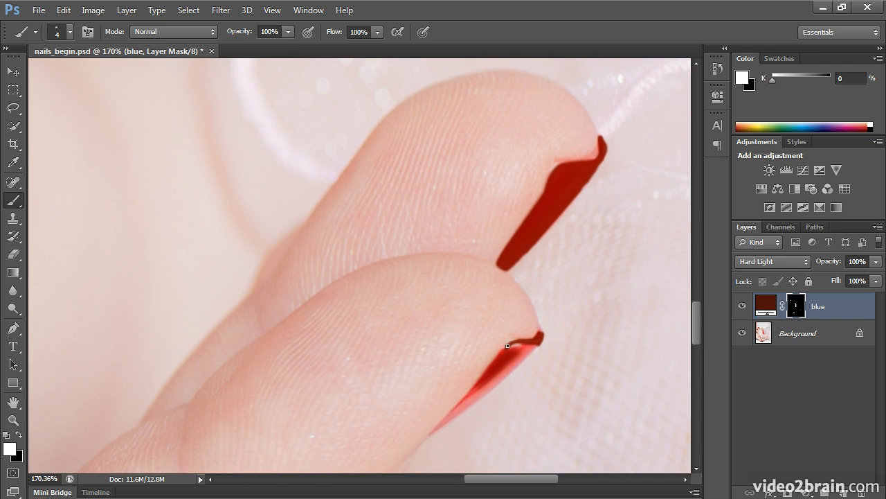
{"action": "left_click", "coordinate": [443, 422], "text": "shift"}
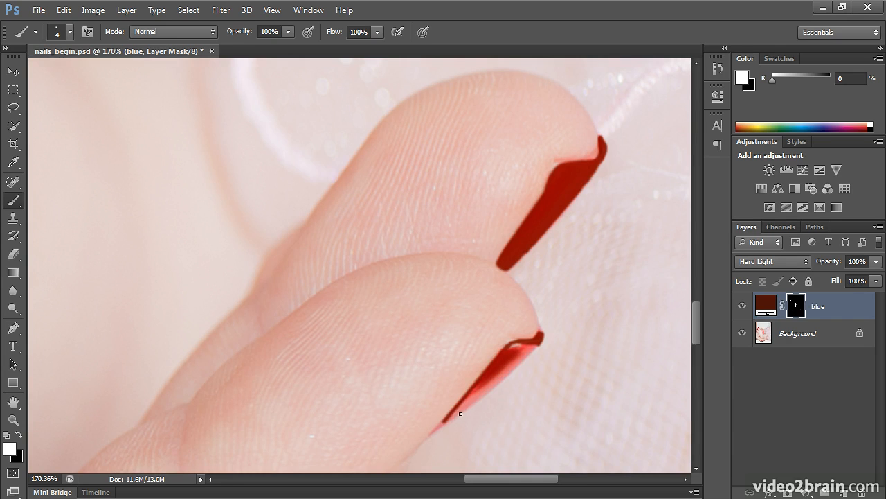
{"action": "left_click", "coordinate": [499, 380], "text": "shift"}
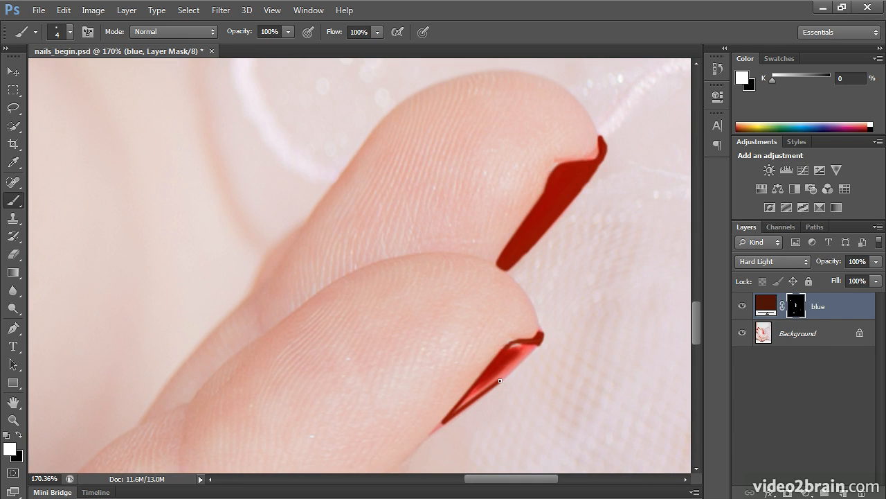
{"action": "left_click", "coordinate": [534, 345], "text": "shift"}
- Enlarge the brush to 9 px and paint white over the middle and right edge of the lower fingertip's nail
{"action": "key", "text": "bracketright"}
{"action": "key", "text": "bracketright"}
{"action": "key", "text": "bracketright"}
{"action": "key", "text": "bracketright"}
{"action": "key", "text": "bracketright"}
{"action": "mouse_move", "coordinate": [523, 347]}
{"action": "left_mouse_down"}
{"action": "mouse_move", "coordinate": [507, 349]}
{"action": "mouse_move", "coordinate": [537, 344]}
{"action": "mouse_move", "coordinate": [481, 389]}
{"action": "left_mouse_up"}
{"action": "left_click", "coordinate": [481, 389], "text": "shift"}
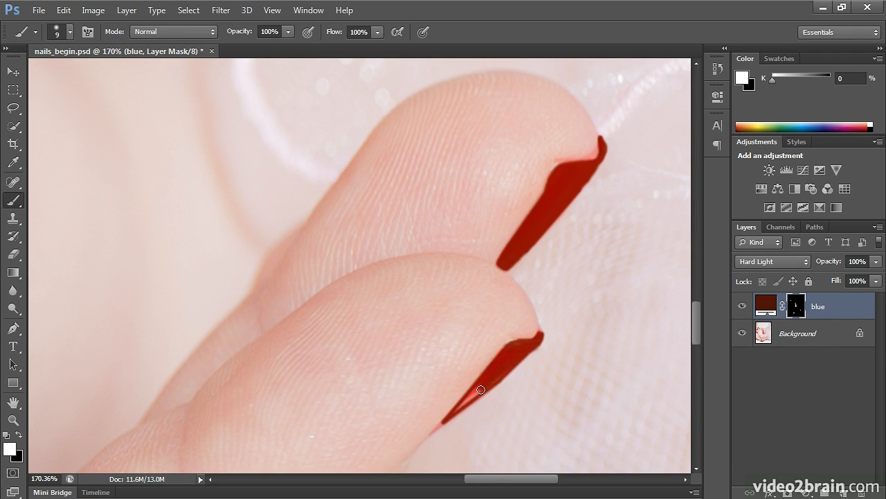
{"action": "left_click_drag", "start_coordinate": [489, 378], "coordinate": [474, 393]}
- Extend the white paint past the nail's upper tip and paint that excess away in black on the mask
{"action": "mouse_move", "coordinate": [527, 342]}
{"action": "left_mouse_down"}
{"action": "mouse_move", "coordinate": [540, 336]}
{"action": "mouse_move", "coordinate": [540, 314]}
{"action": "left_mouse_up"}
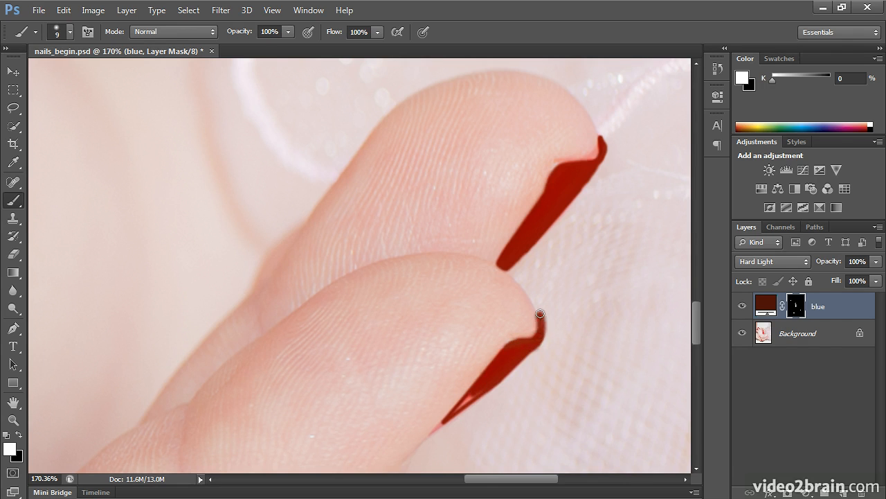
{"action": "key", "text": "x"}
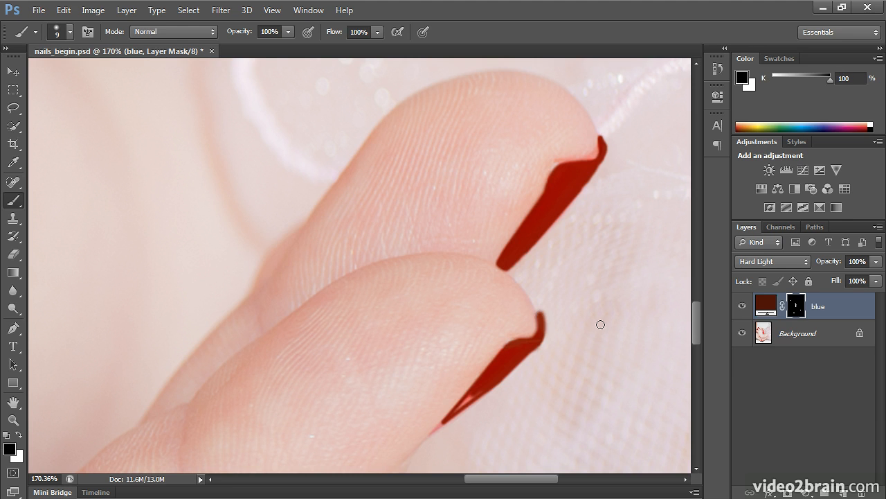
{"action": "mouse_move", "coordinate": [528, 316]}
{"action": "left_mouse_down"}
{"action": "mouse_move", "coordinate": [536, 311]}
{"action": "mouse_move", "coordinate": [549, 331]}
{"action": "mouse_move", "coordinate": [534, 321]}
{"action": "mouse_move", "coordinate": [532, 331]}
{"action": "left_mouse_up"}
{"action": "key", "text": "x"}
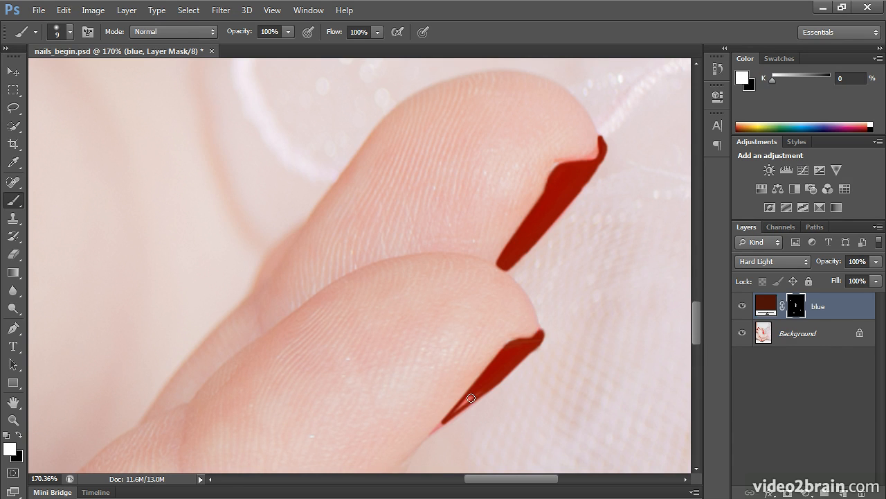
- Reduce the brush to 6 px and paint white over the remaining light red gap at the nail's lower end
{"action": "key", "text": "p"}
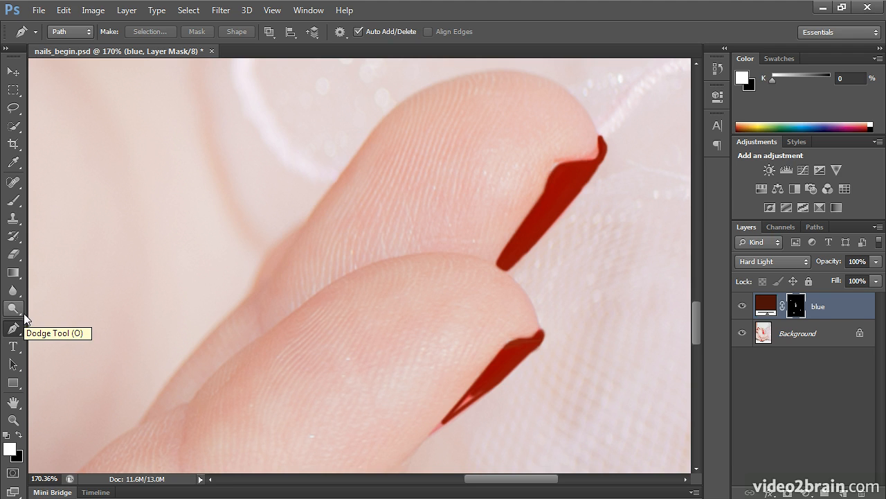
{"action": "left_click", "coordinate": [13, 201]}
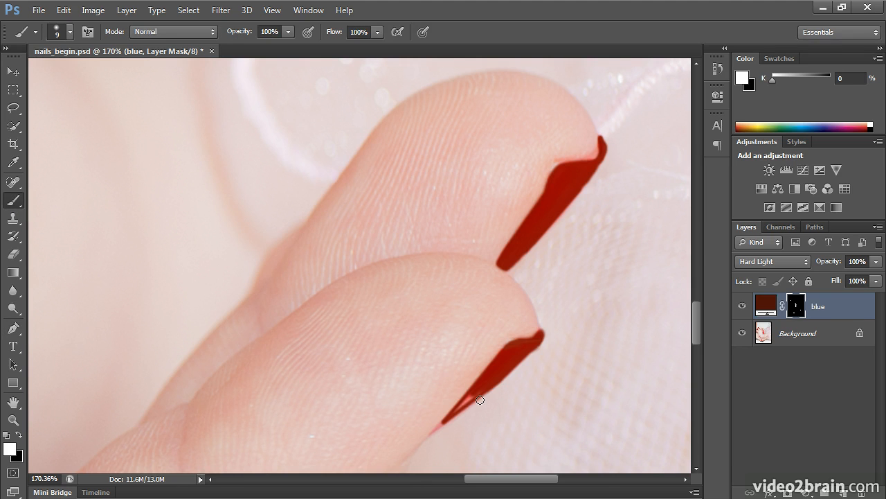
{"action": "key", "text": "bracketleft"}
{"action": "key", "text": "bracketleft"}
{"action": "mouse_move", "coordinate": [472, 395]}
{"action": "left_mouse_down"}
{"action": "mouse_move", "coordinate": [450, 415]}
{"action": "mouse_move", "coordinate": [479, 391]}
{"action": "mouse_move", "coordinate": [444, 421]}
{"action": "left_mouse_up"}
- Compare the nails across the whole image with the dark red fill layer hidden and shown
{"action": "key", "text": "ctrl+0"}
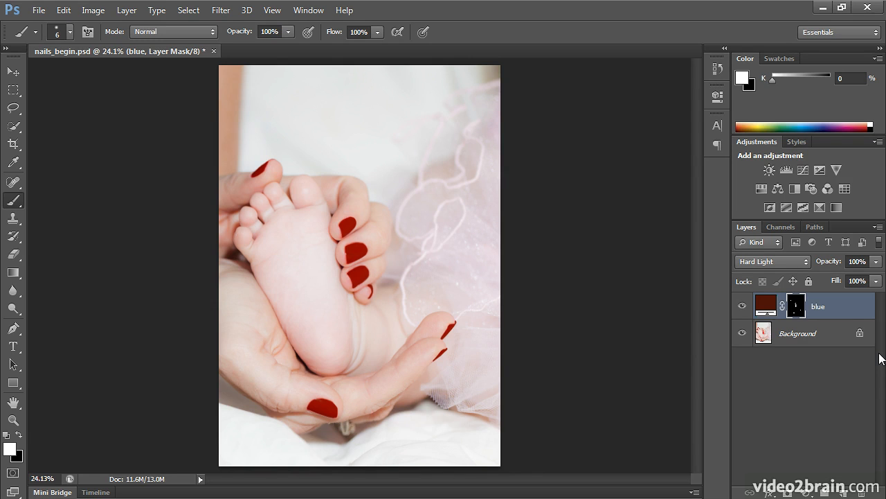
{"action": "left_click", "coordinate": [742, 307]}
{"action": "left_click", "coordinate": [741, 309]}
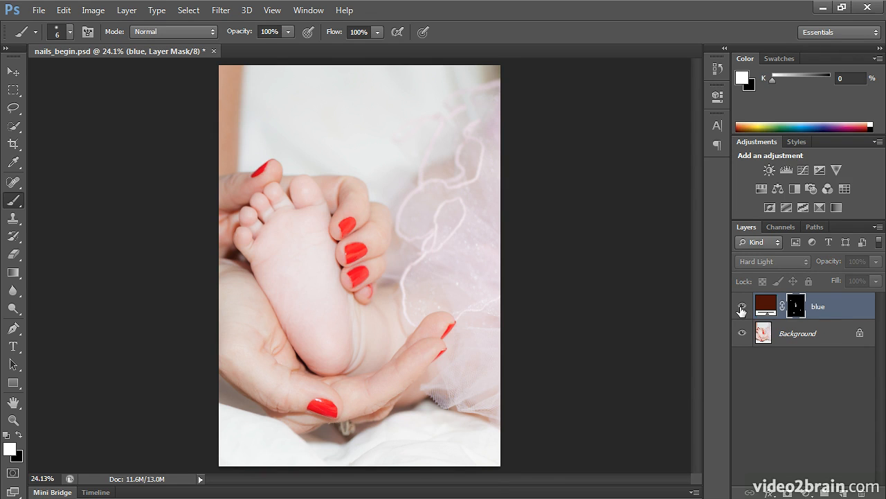